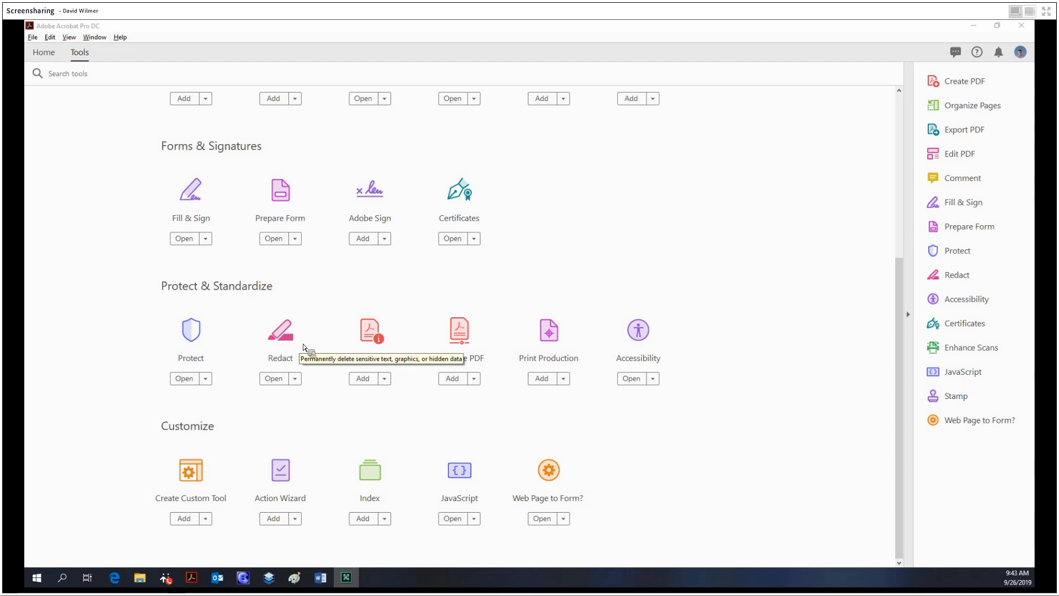
# Open the Action Wizard and start creating a new action
pyautogui.click(280, 488)
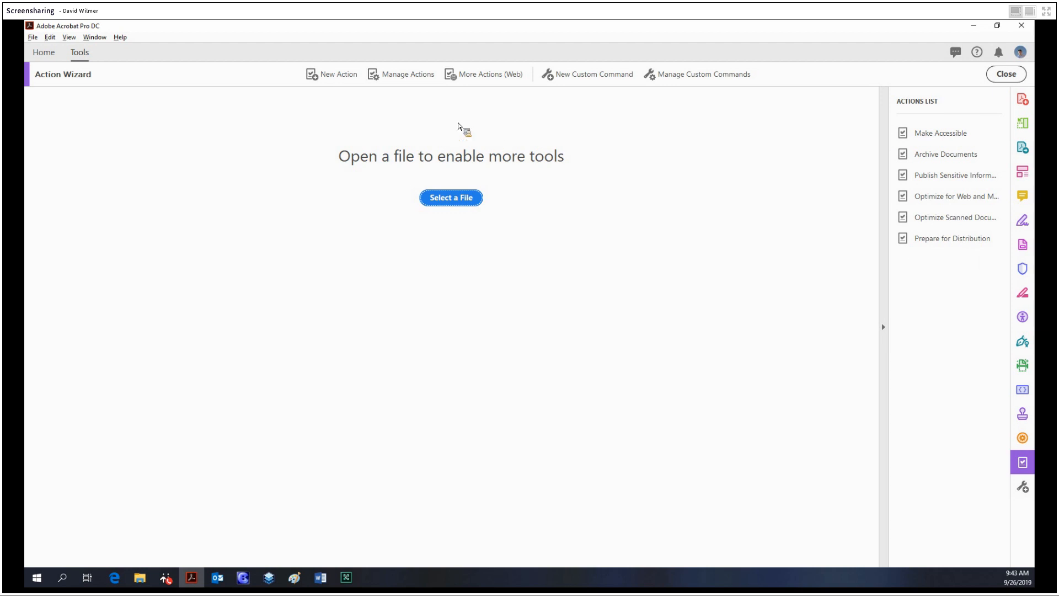
pyautogui.click(343, 81)
pyautogui.moveTo(583, 151); pyautogui.dragTo(638, 150)
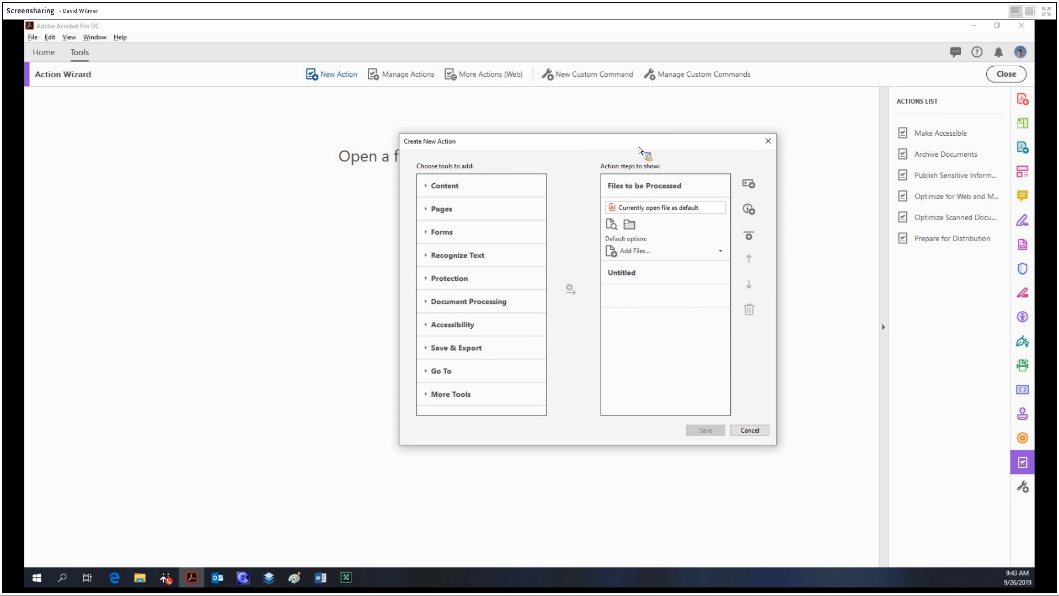
# Examine the default file source options for the new action's files to be processed
pyautogui.click(628, 257)
pyautogui.click(720, 251)
pyautogui.click(720, 252)
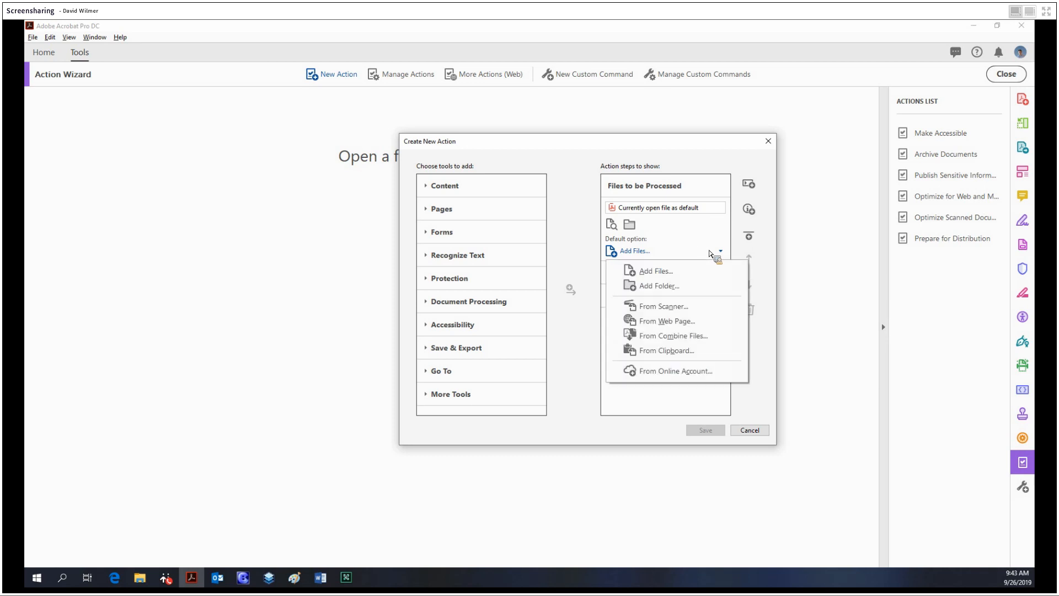
pyautogui.click(694, 249)
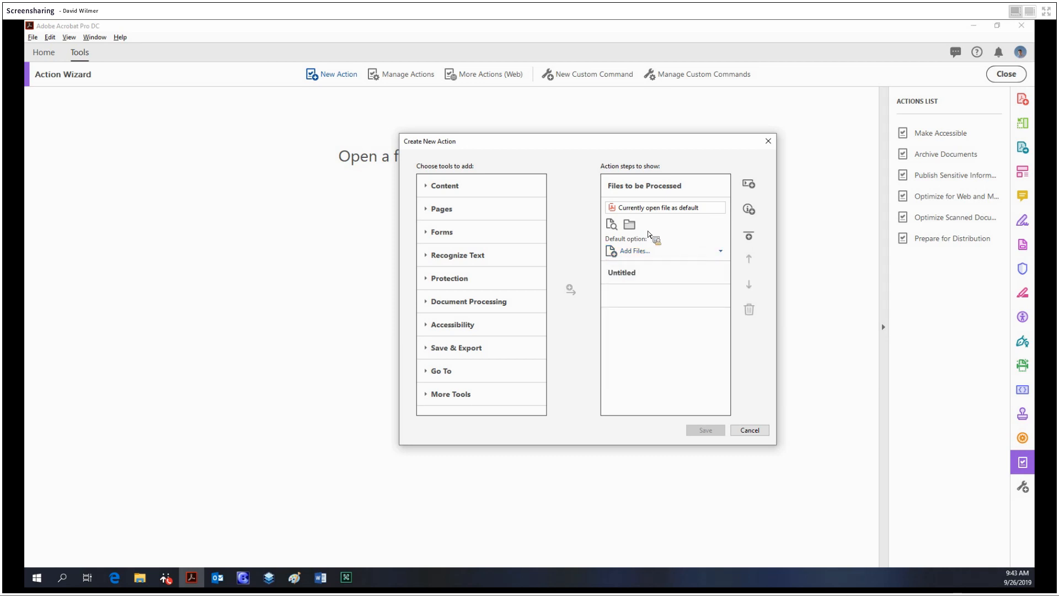
pyautogui.click(635, 228)
pyautogui.click(579, 394)
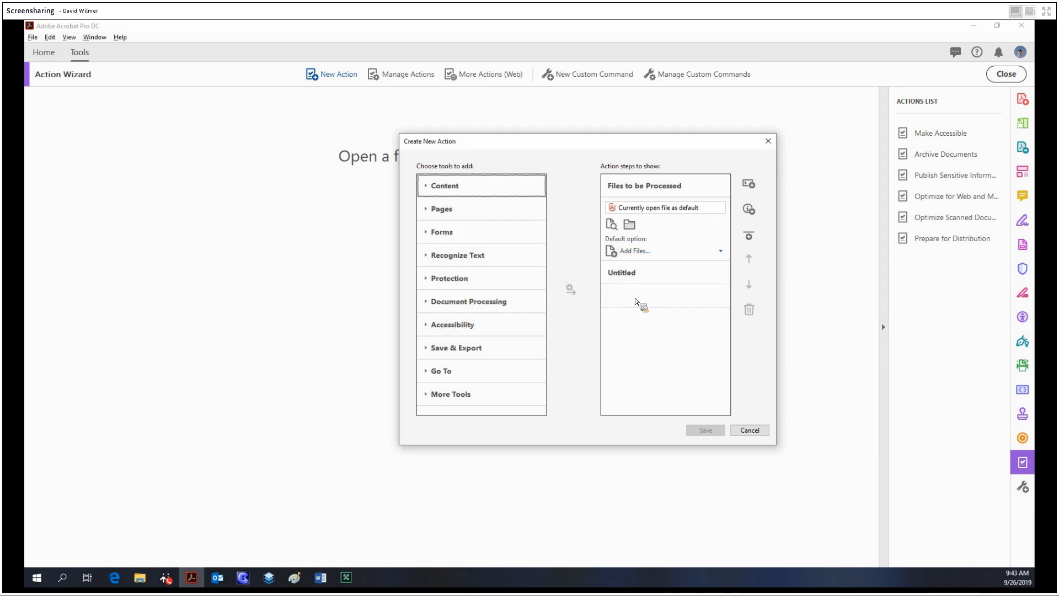
# Look through the tool categories available for the new action, including the Content tools
pyautogui.click(436, 185)
pyautogui.click(433, 185)
pyautogui.click(456, 233)
pyautogui.click(456, 234)
pyautogui.click(461, 282)
pyautogui.click(459, 331)
pyautogui.click(460, 227)
pyautogui.click(446, 188)
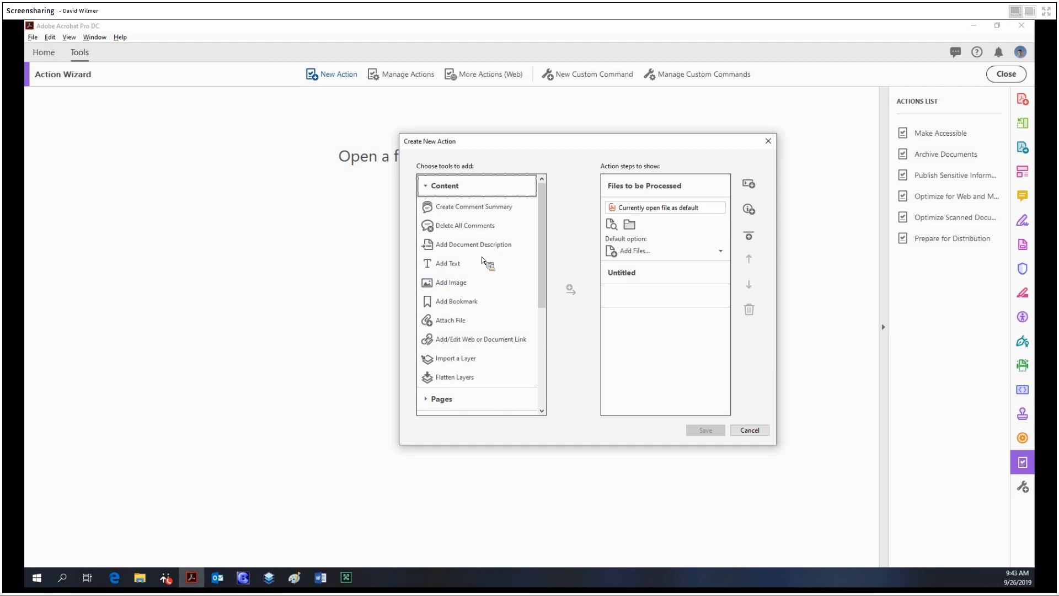
pyautogui.click(467, 186)
pyautogui.click(468, 193)
pyautogui.click(468, 190)
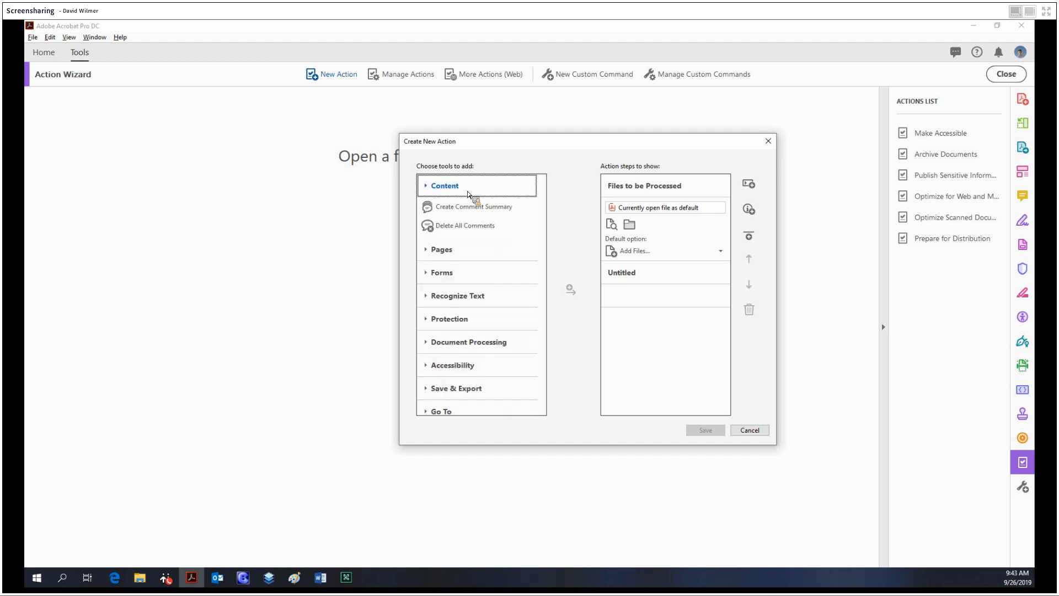
pyautogui.click(460, 209)
pyautogui.click(461, 190)
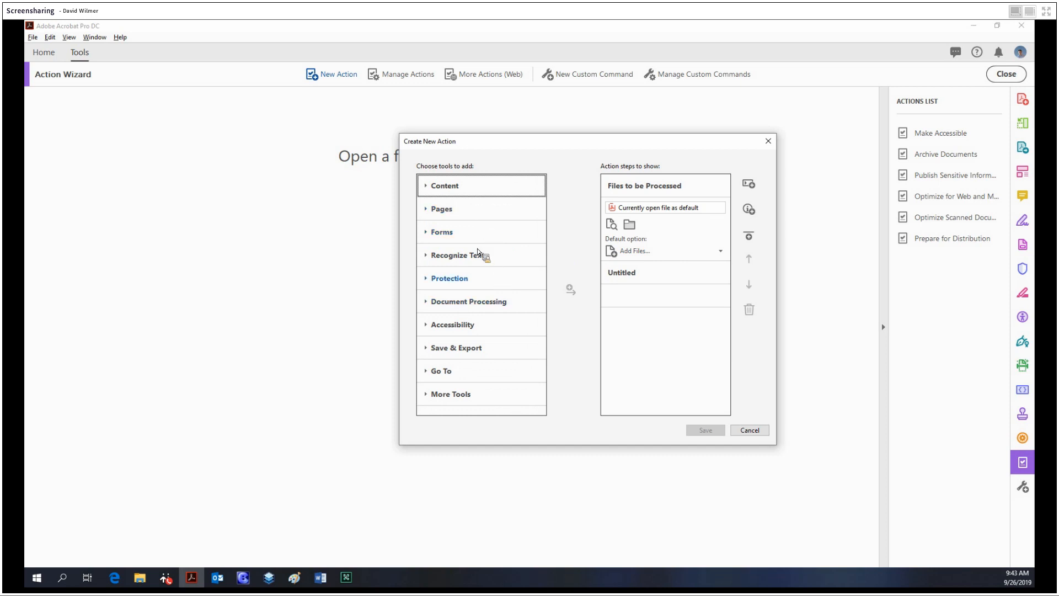
# Add the Encrypt tool from the Protection category as the new action's first step
pyautogui.click(474, 303)
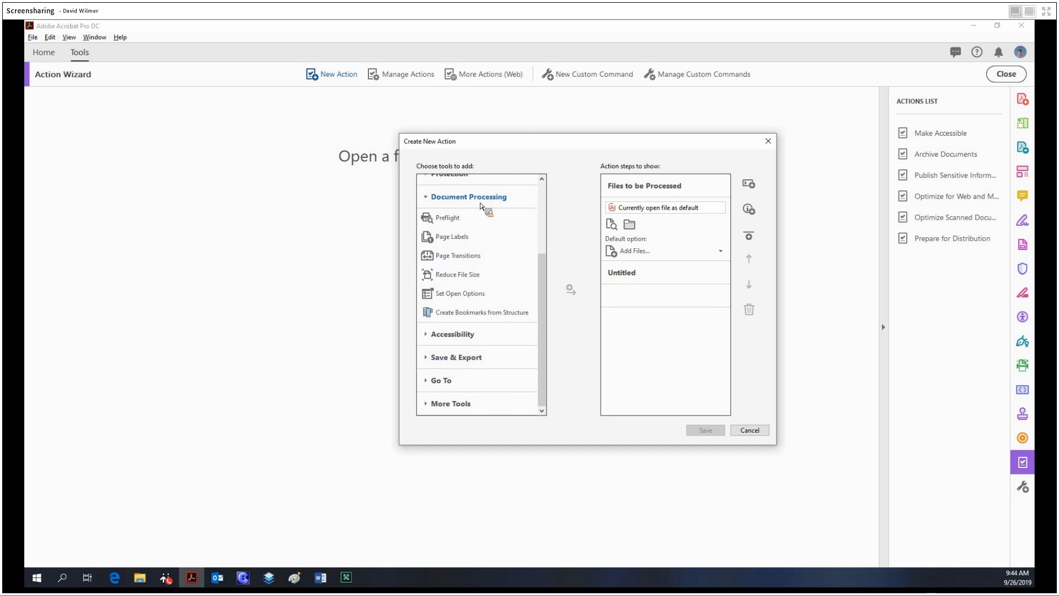
pyautogui.scroll(5, 472, 221)
pyautogui.click(483, 274)
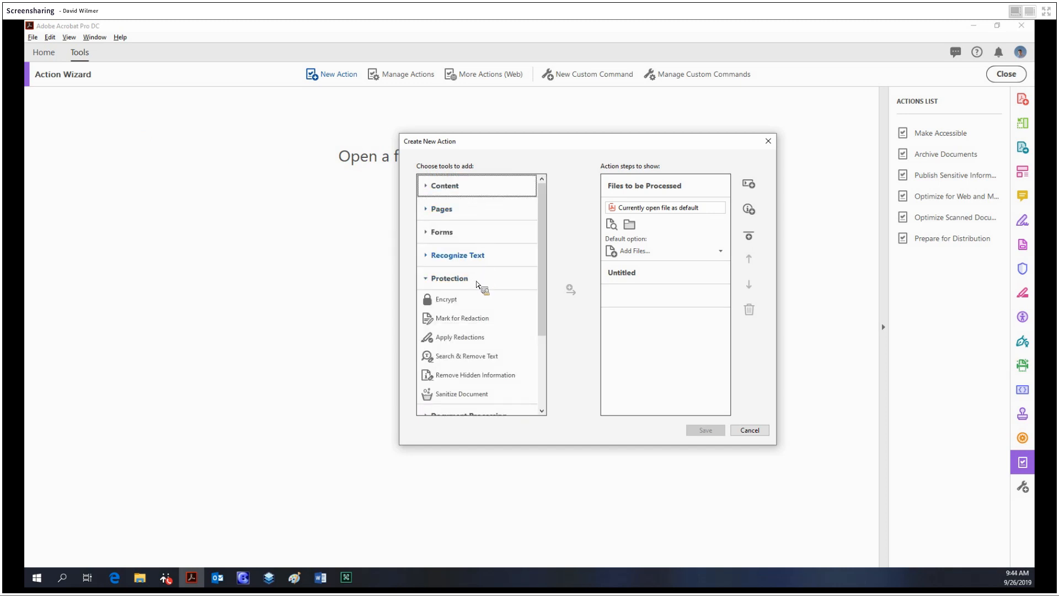
pyautogui.click(455, 308)
pyautogui.doubleClick(455, 308)
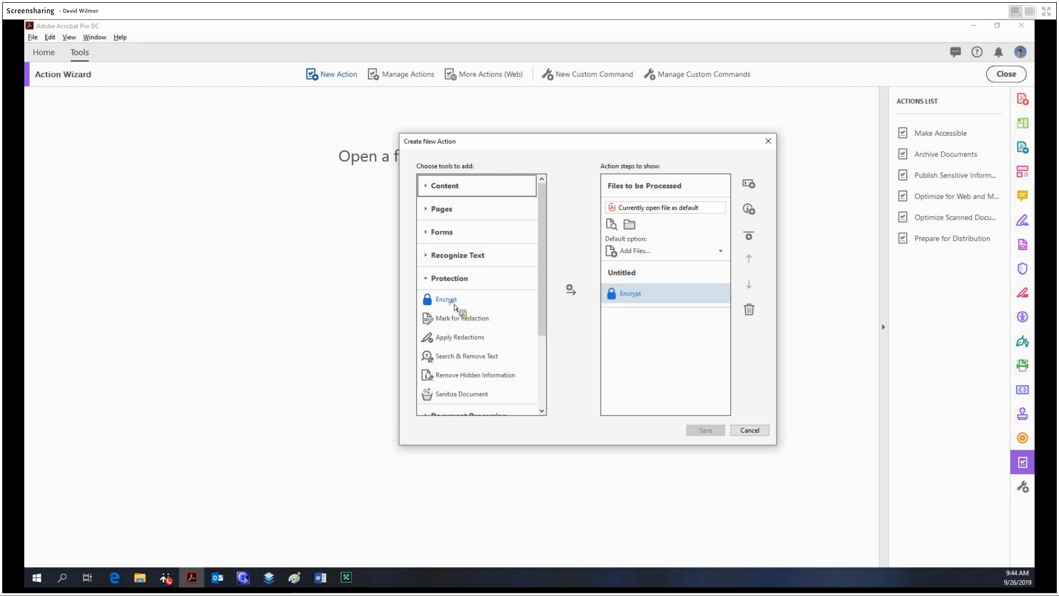
# Add Reduce File Size from the Document Processing category to the action after Encrypt
pyautogui.scroll(-3, 487, 302)
pyautogui.click(475, 339)
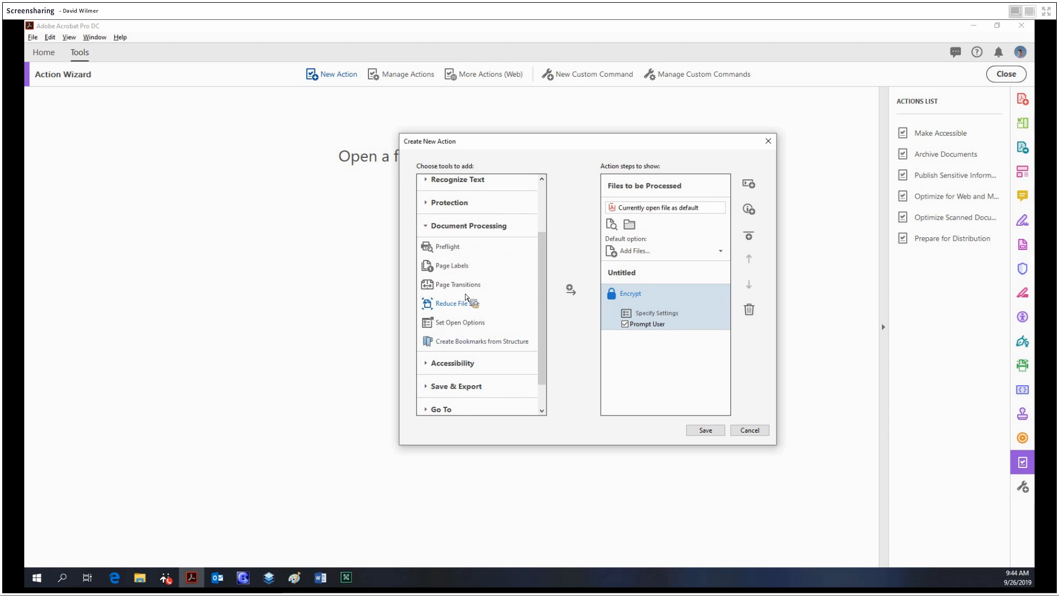
pyautogui.click(571, 290)
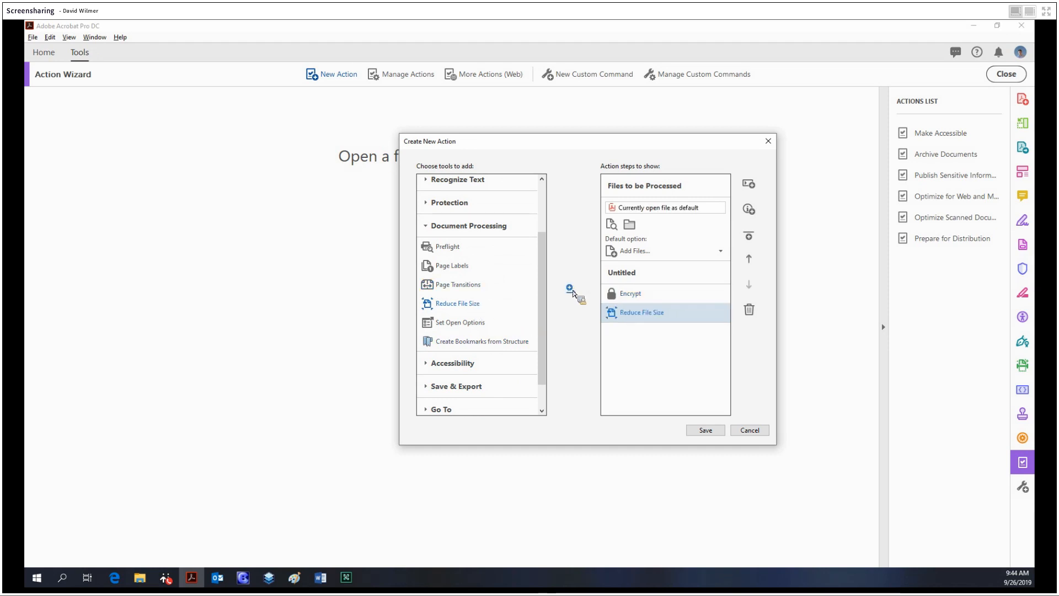
# Add Export All Images As JPEG from the Save & Export category as the action's last step
pyautogui.click(452, 234)
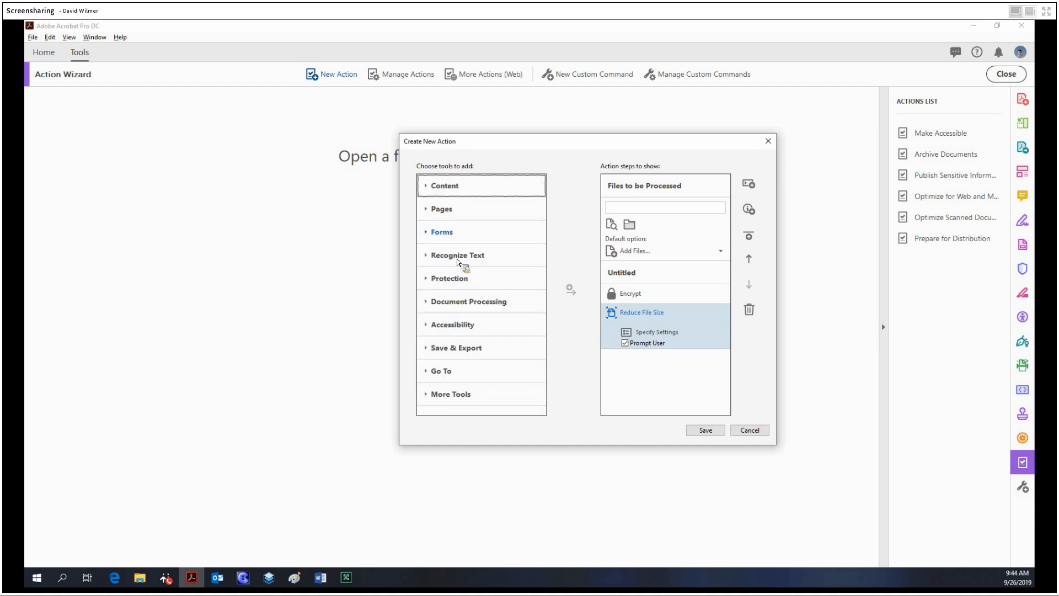
pyautogui.click(474, 324)
pyautogui.scroll(1, 499, 301)
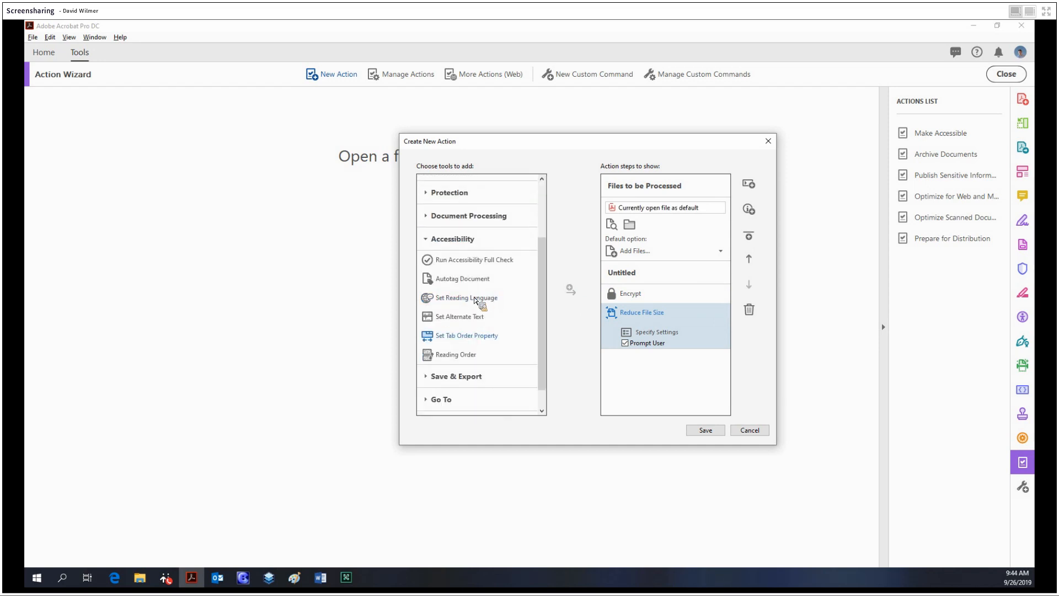
pyautogui.click(489, 380)
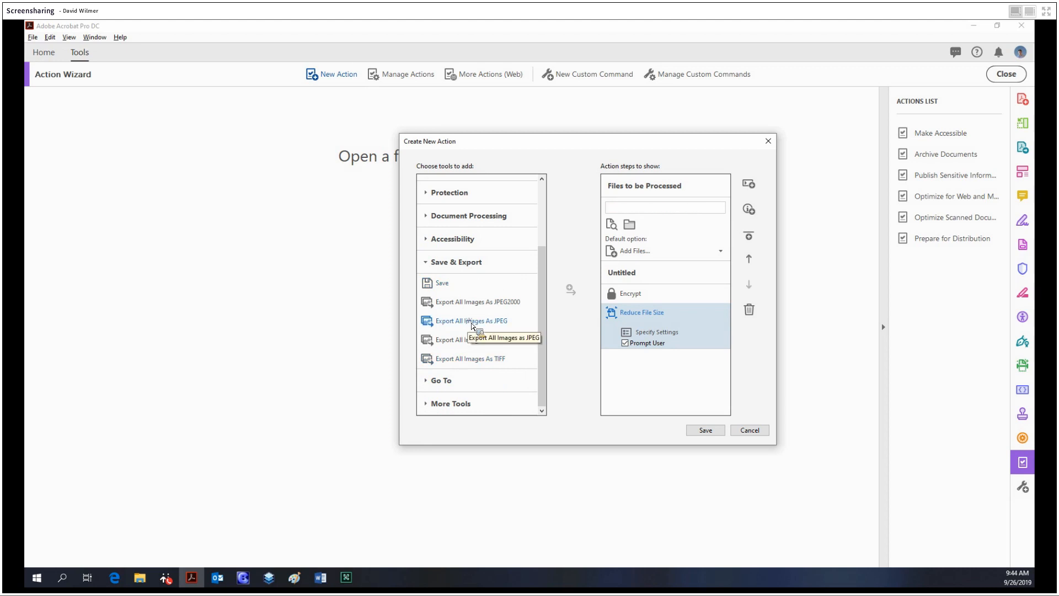
pyautogui.click(571, 290)
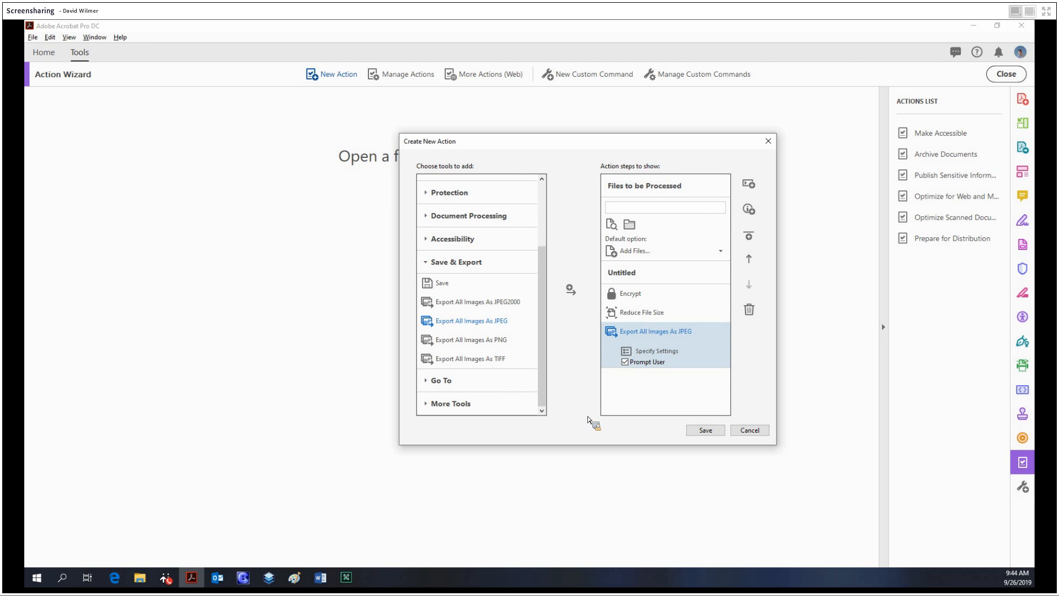
# Save the new action under the name "Encrypted Optimized JPG?"
pyautogui.click(698, 433)
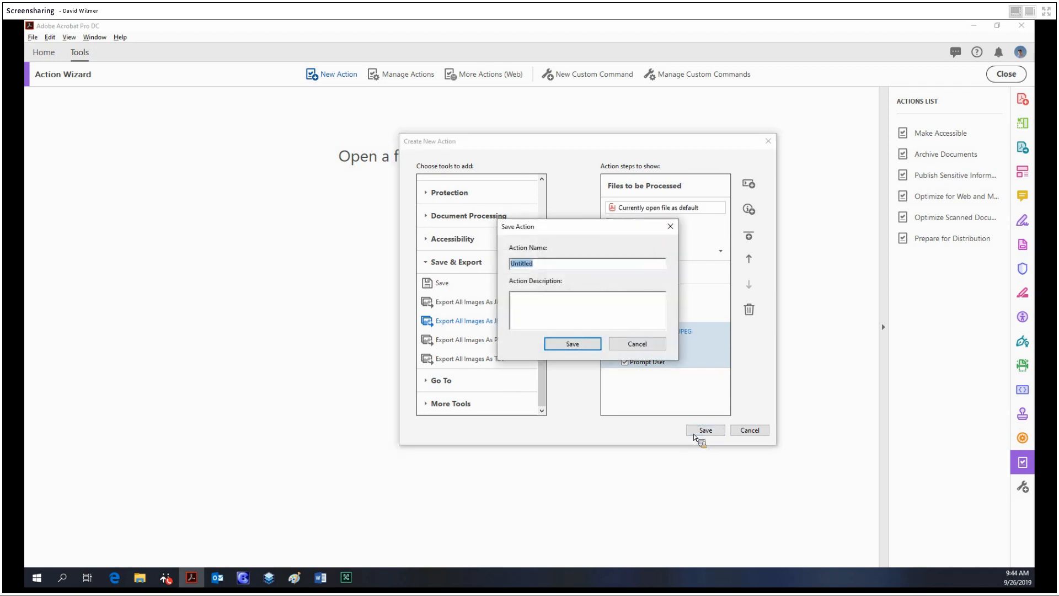
pyautogui.moveTo(601, 227); pyautogui.dragTo(931, 272)
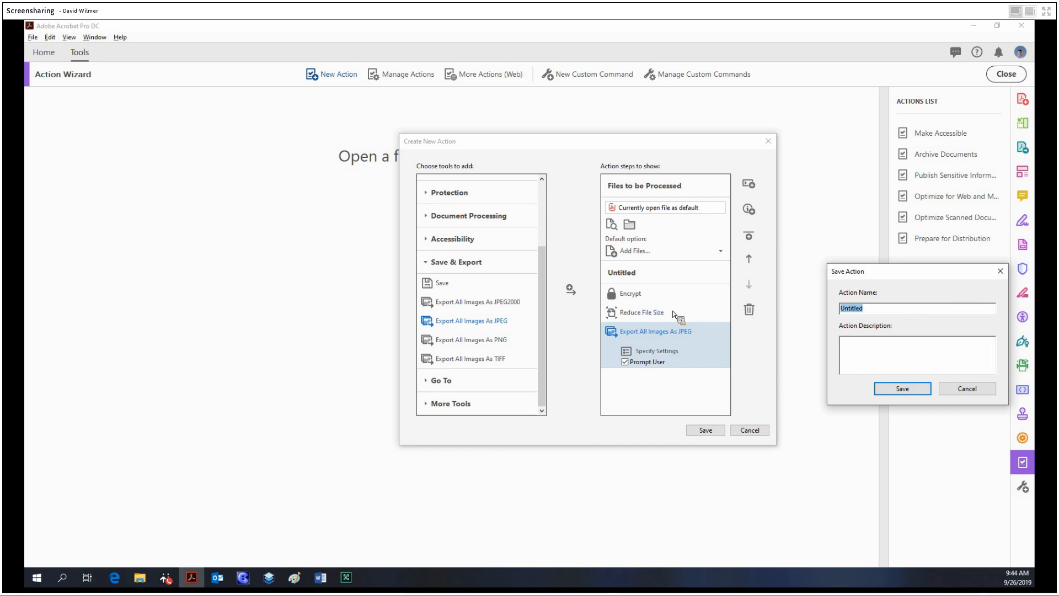
pyautogui.press('BackSpace')
pyautogui.write('Encrypted JO')
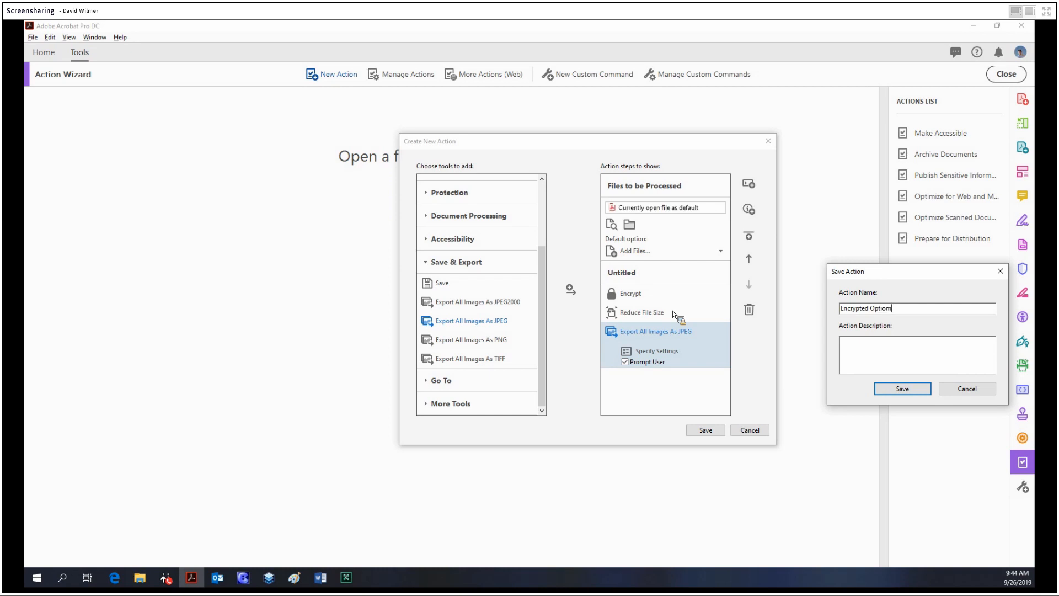
pyautogui.write('ptimized JPG?')
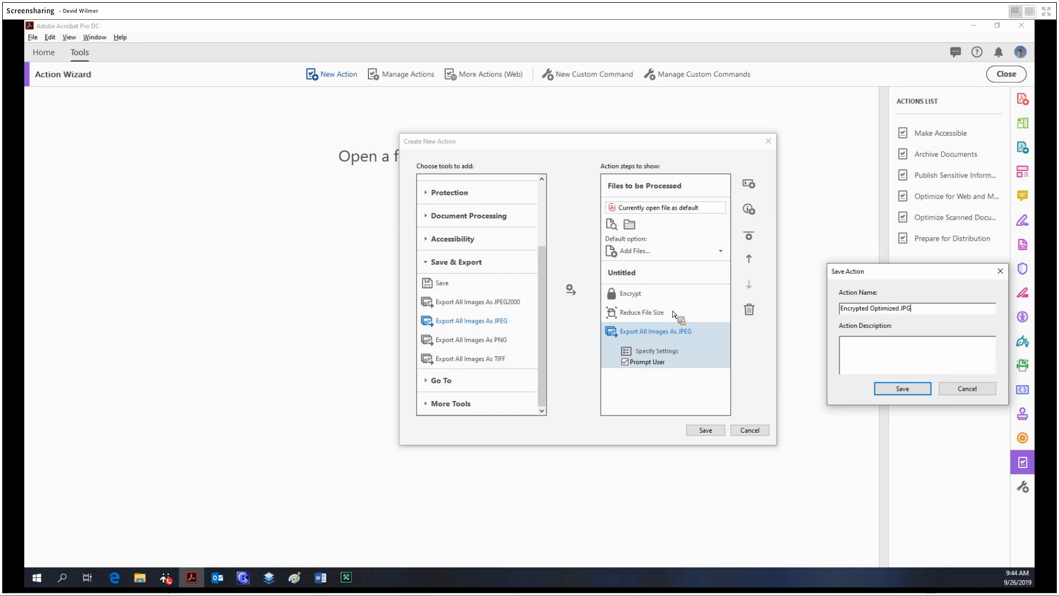
pyautogui.click(904, 389)
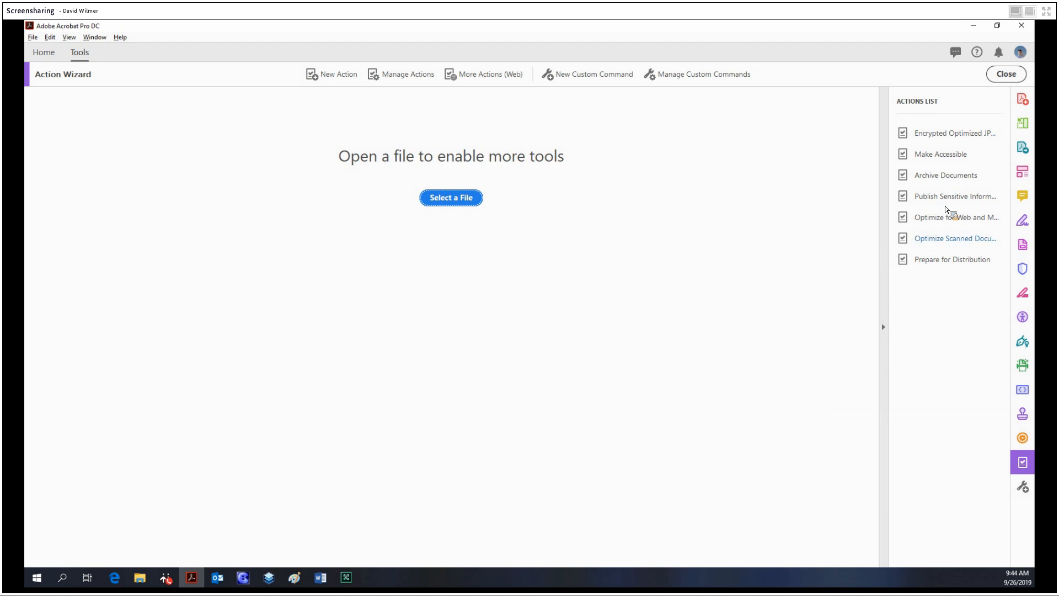
# Review the saved actions in Manage Actions and check which management options apply to the built-in and custom ones
pyautogui.hotkey('alt', 'Tab')
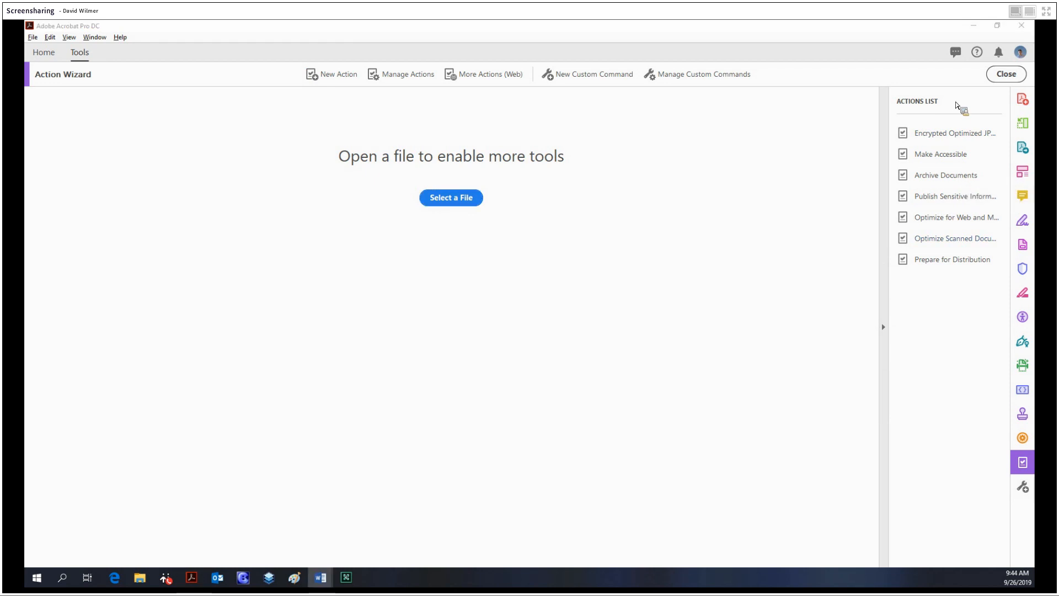
pyautogui.click(413, 76)
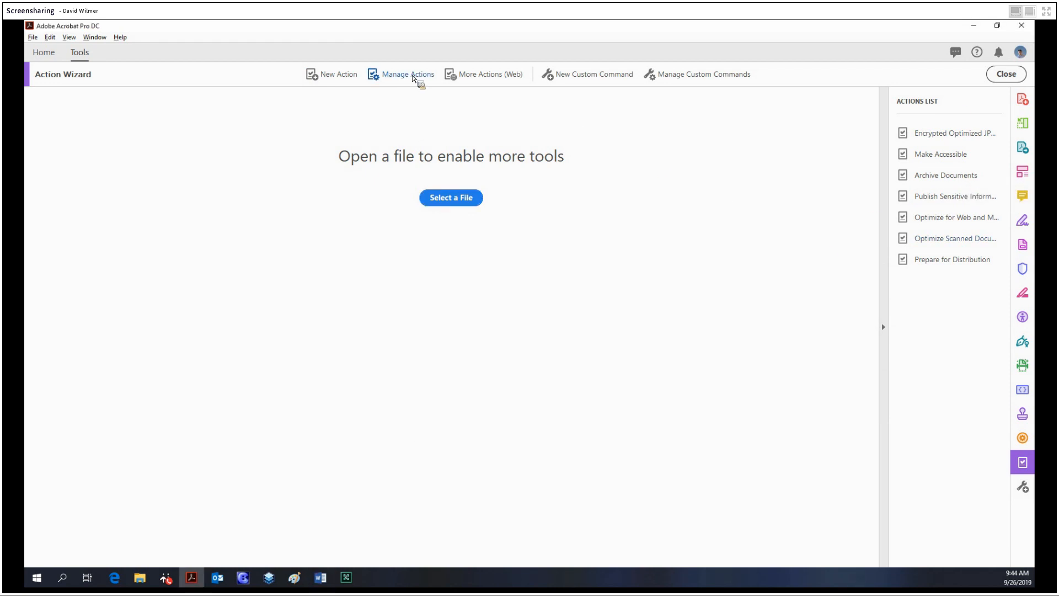
pyautogui.click(486, 207)
pyautogui.click(488, 193)
pyautogui.click(488, 207)
pyautogui.click(502, 221)
pyautogui.click(502, 251)
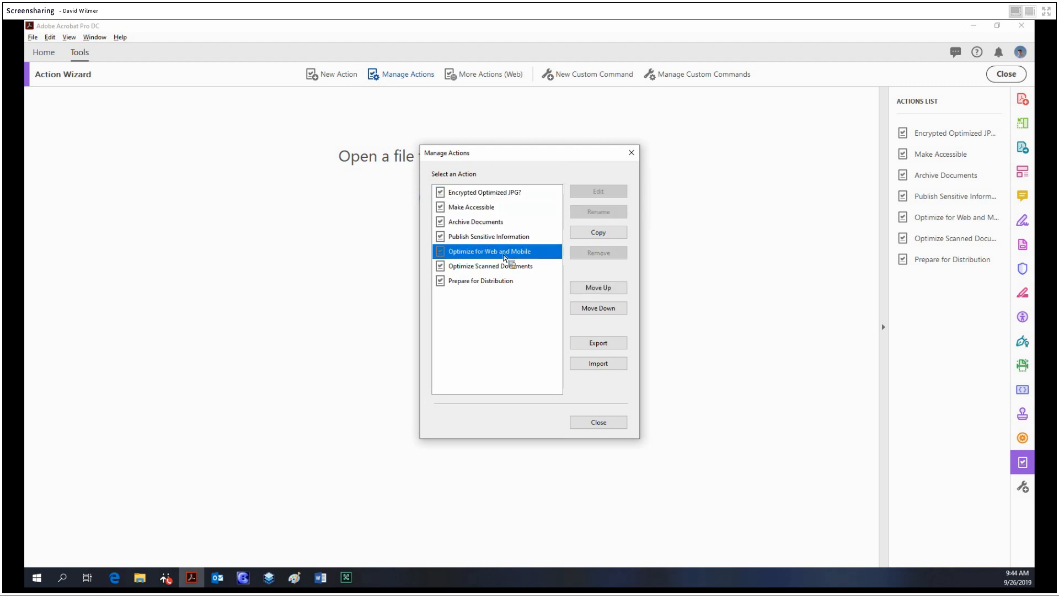
pyautogui.click(503, 266)
pyautogui.click(501, 282)
pyautogui.click(508, 235)
pyautogui.click(505, 222)
pyautogui.click(504, 209)
pyautogui.moveTo(504, 215); pyautogui.dragTo(471, 253)
pyautogui.moveTo(540, 195); pyautogui.dragTo(572, 228)
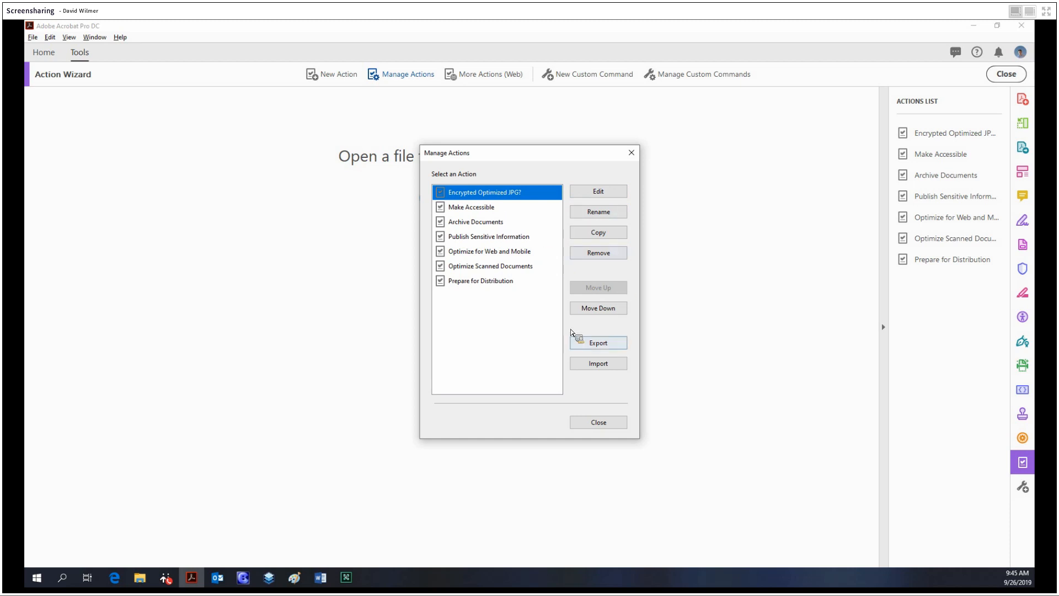
pyautogui.click(632, 154)
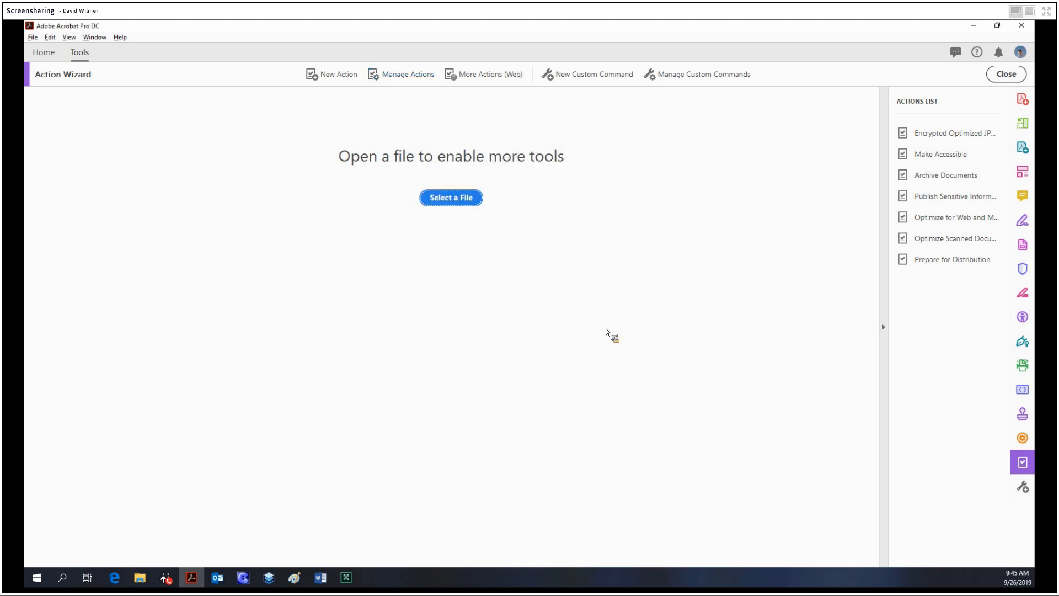
pyautogui.click(409, 75)
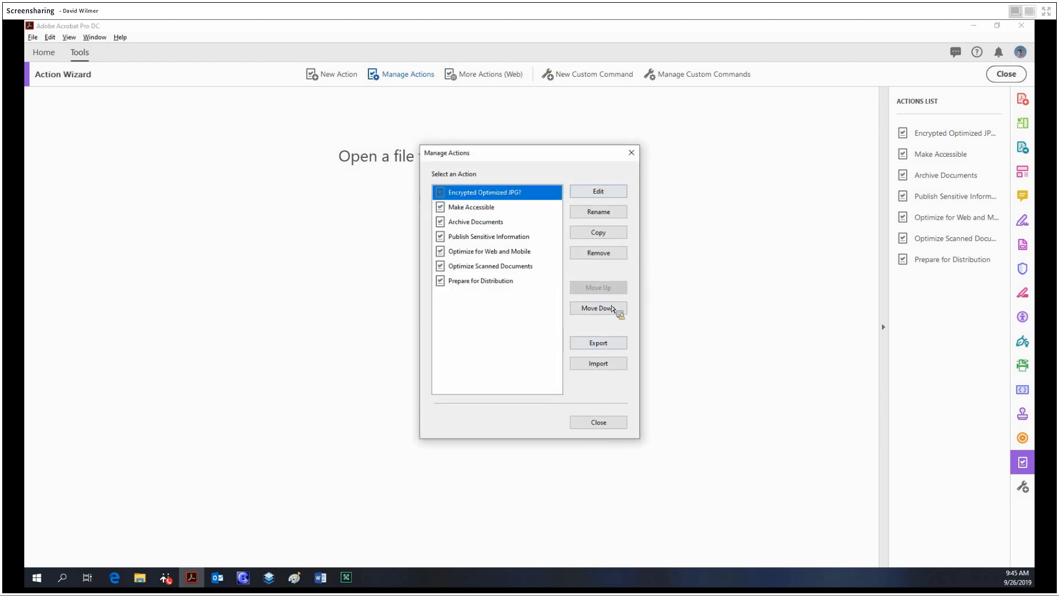
pyautogui.click(632, 153)
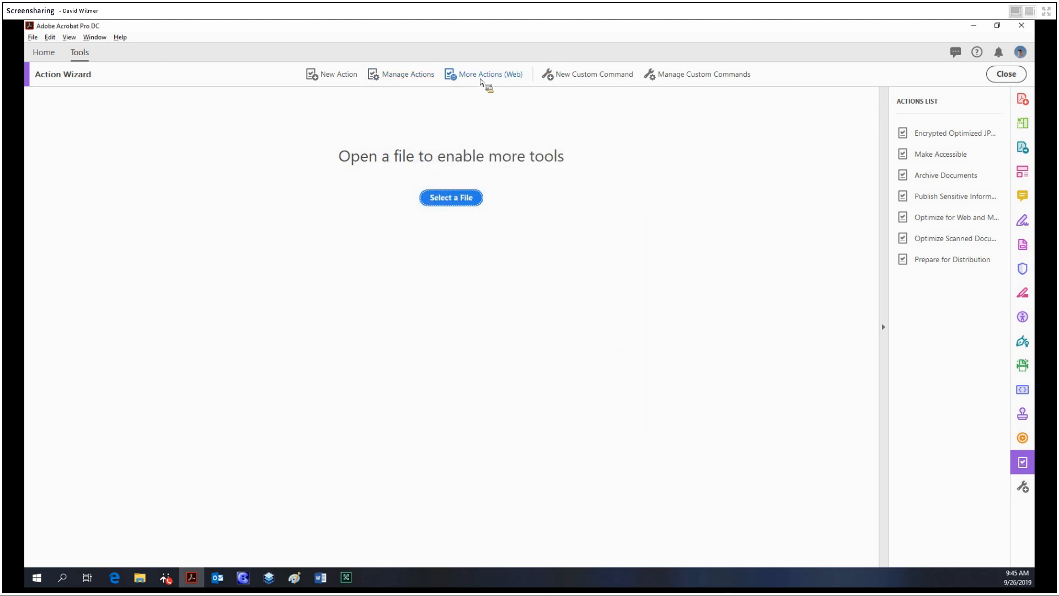
# Browse the downloadable actions on the Acrobat Actions Exchange web page, then return to the Action Wizard
pyautogui.click(481, 81)
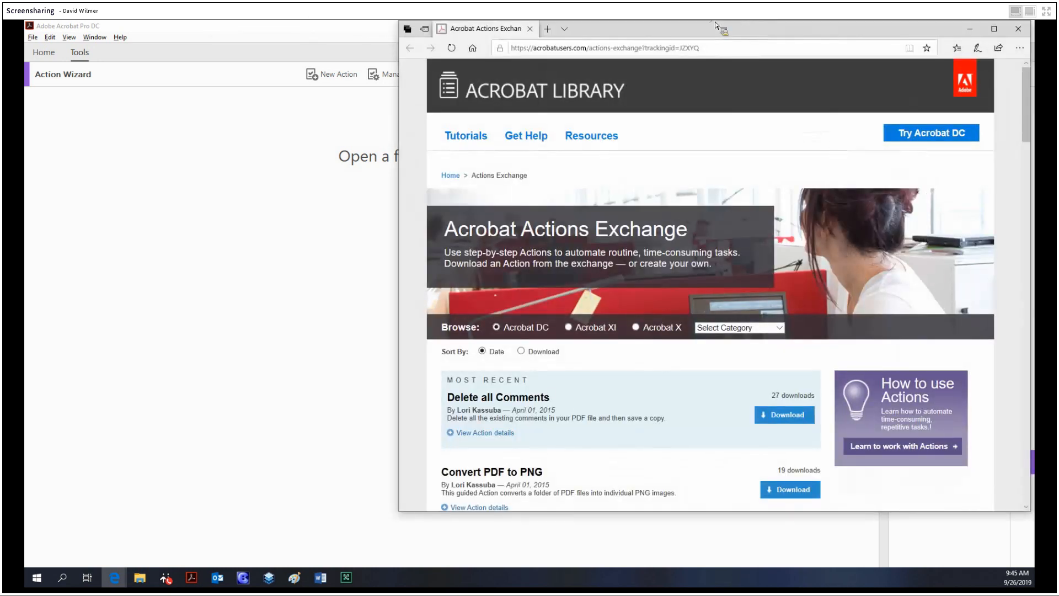
pyautogui.moveTo(665, 21); pyautogui.dragTo(529, 19)
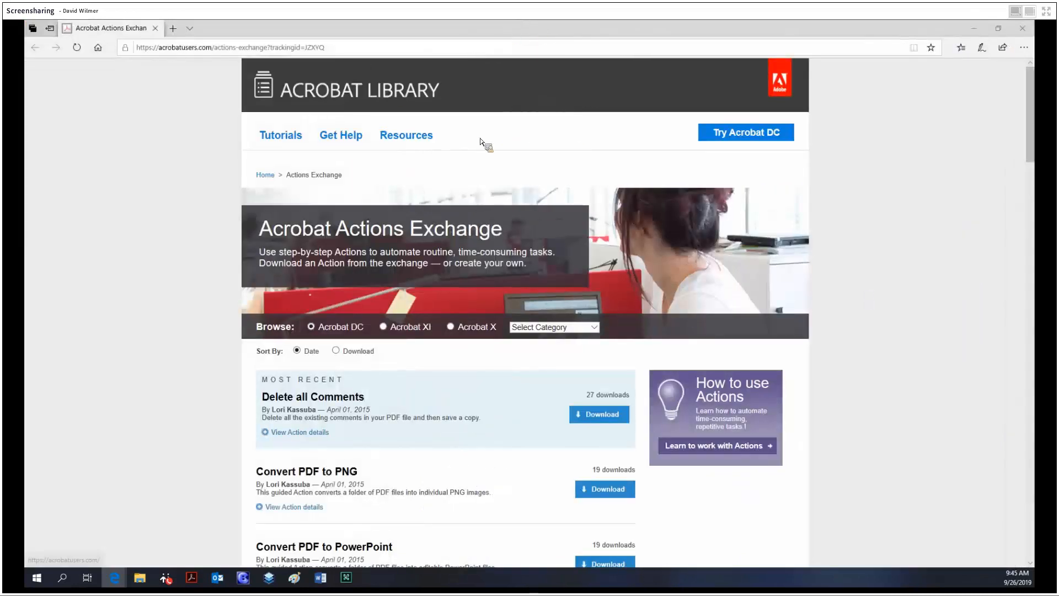
pyautogui.moveTo(370, 216)
pyautogui.scroll(-2, 370, 217)
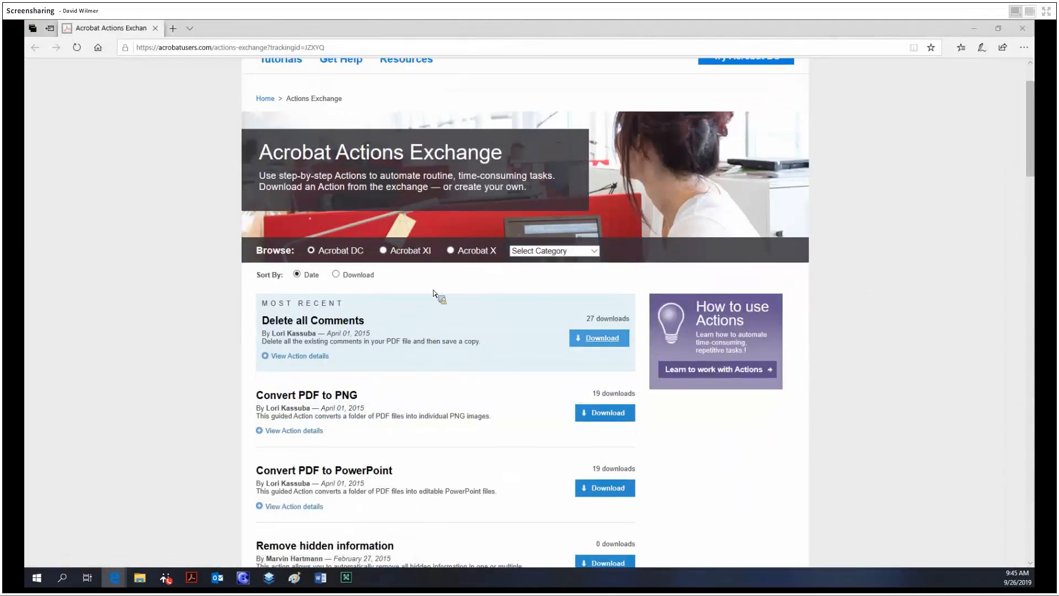
pyautogui.scroll(-2, 480, 272)
pyautogui.scroll(-2, 279, 293)
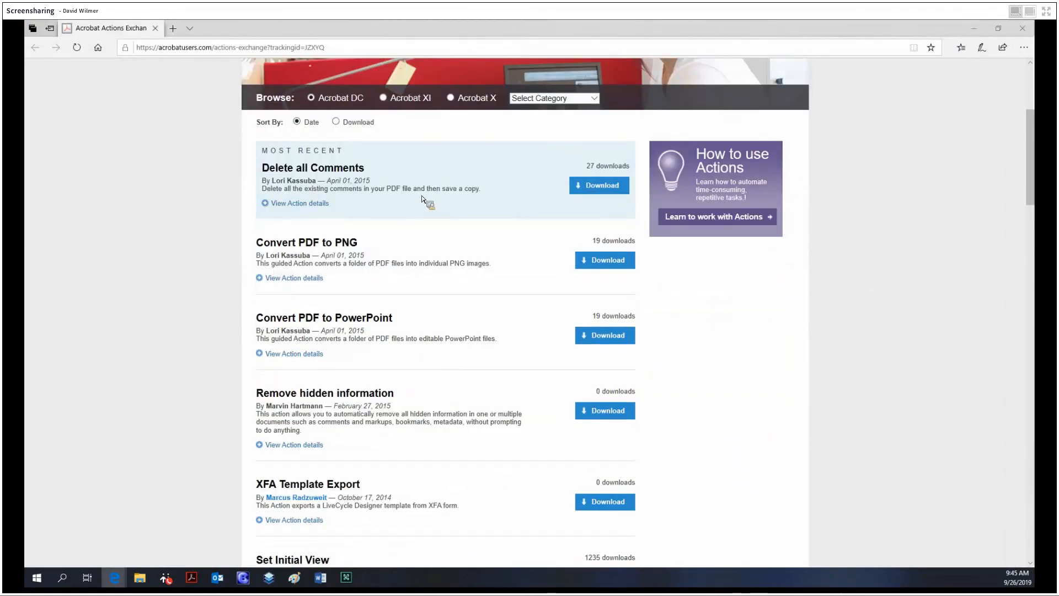
pyautogui.scroll(-6, 635, 368)
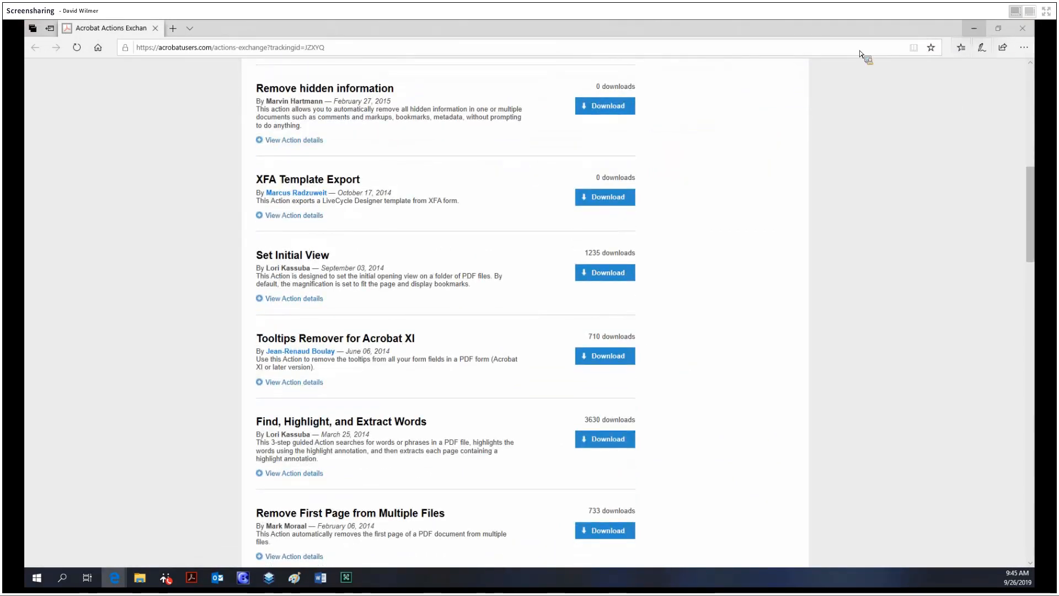
pyautogui.click(975, 28)
pyautogui.click(518, 232)
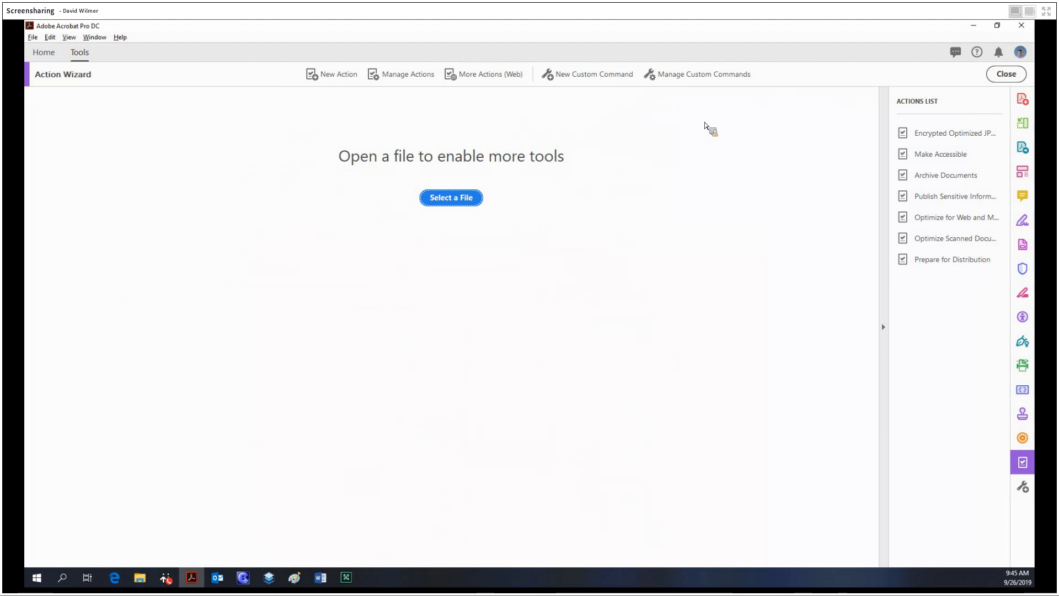
# Create a custom Delete Pages command set to the page range 7 to 7
pyautogui.click(595, 81)
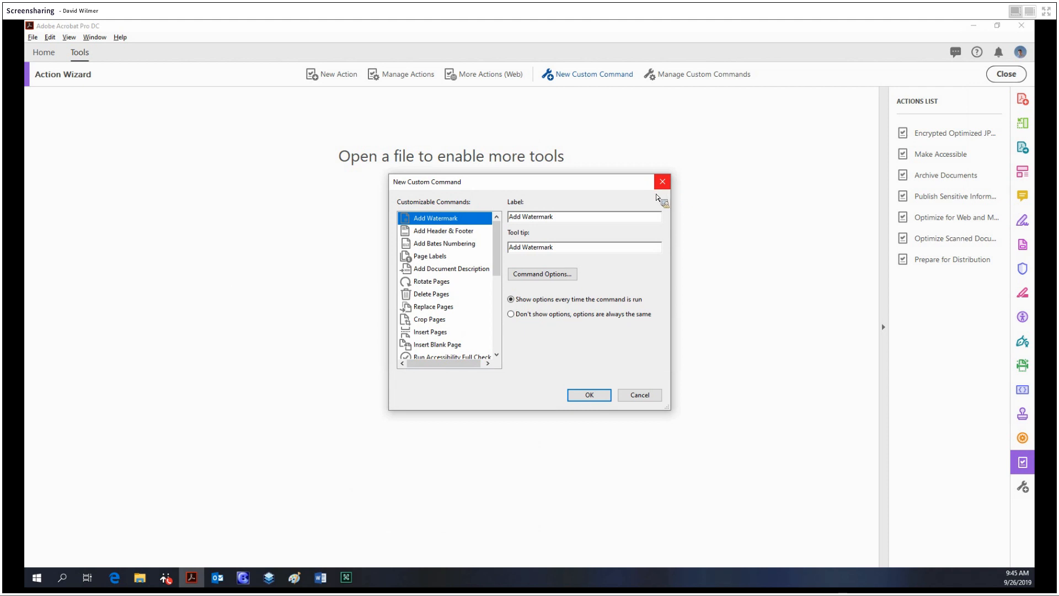
pyautogui.click(425, 296)
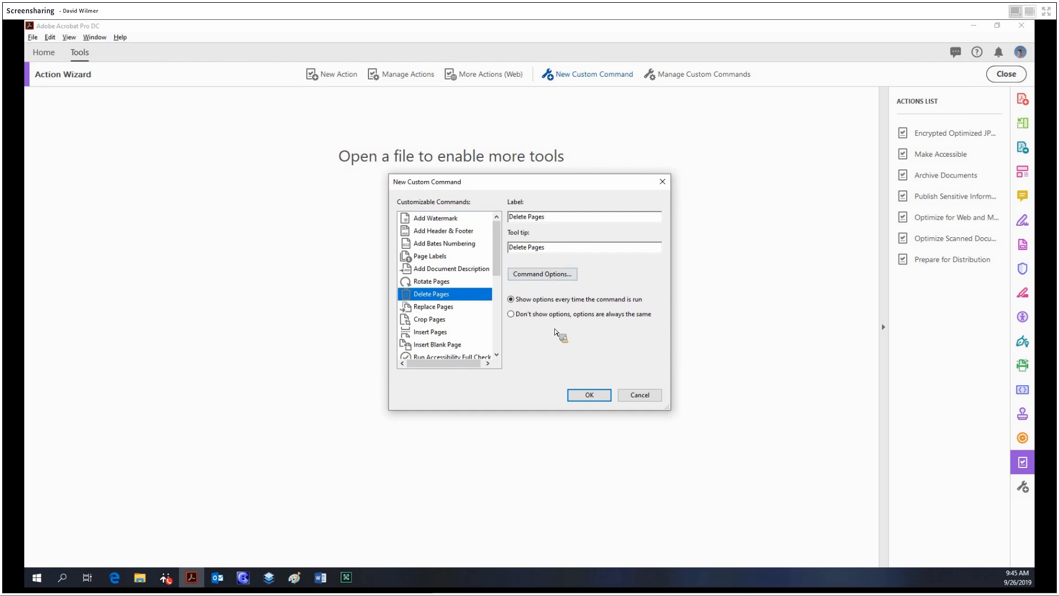
pyautogui.click(595, 399)
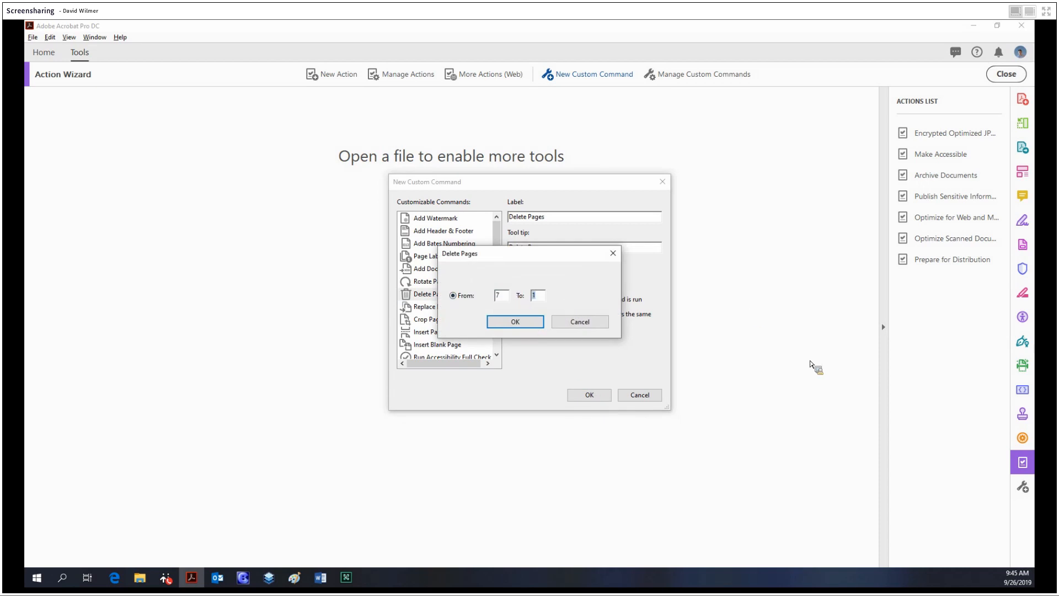
pyautogui.click(522, 325)
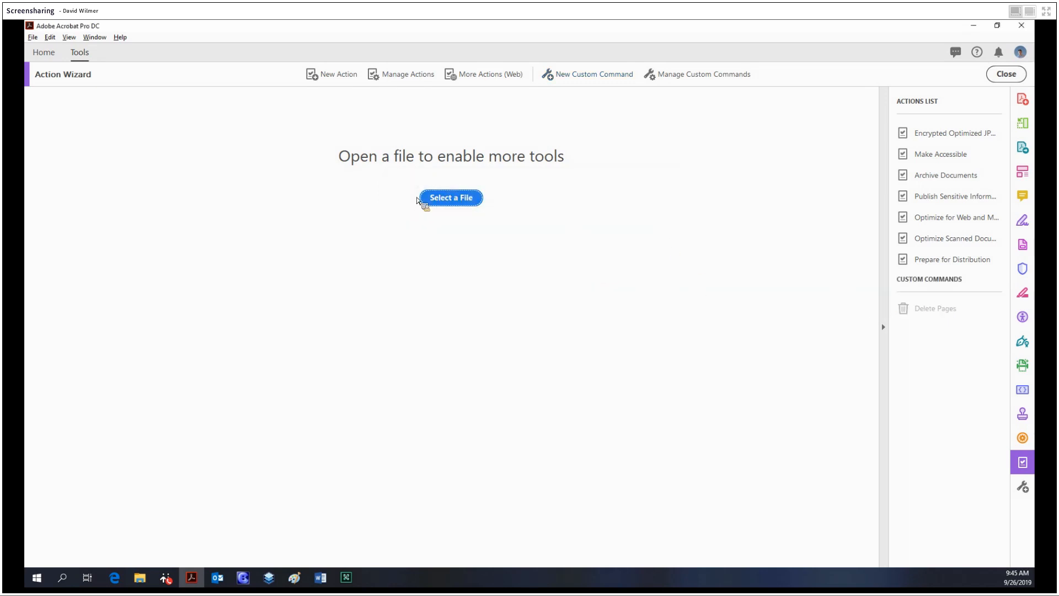
# Open Meridian_RFP_website.pdf from the Demos > Acrobat Demos > 1 - Basics folder on the home drive
pyautogui.click(452, 202)
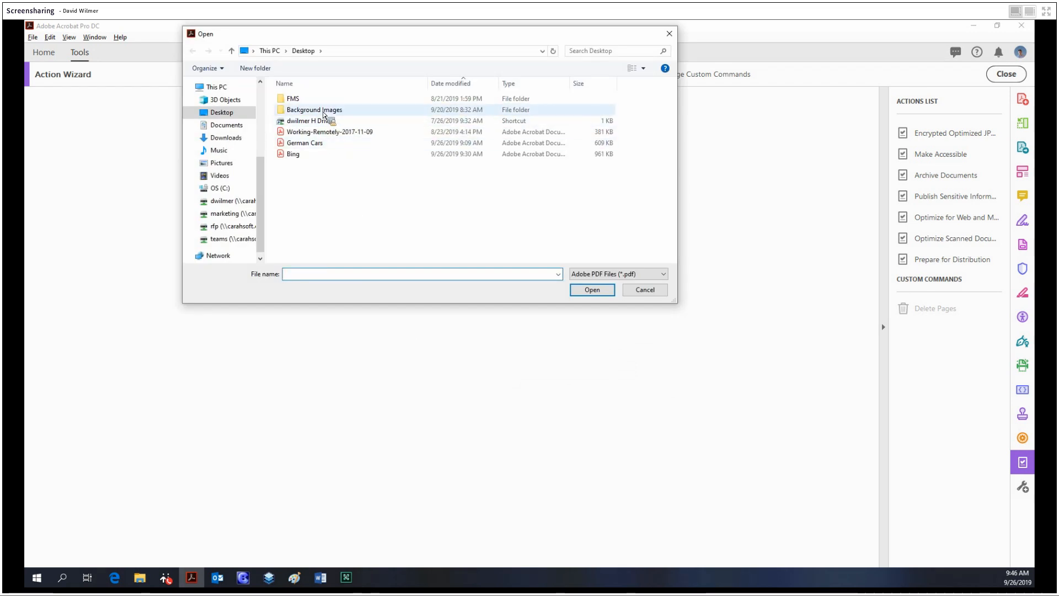
pyautogui.doubleClick(322, 120)
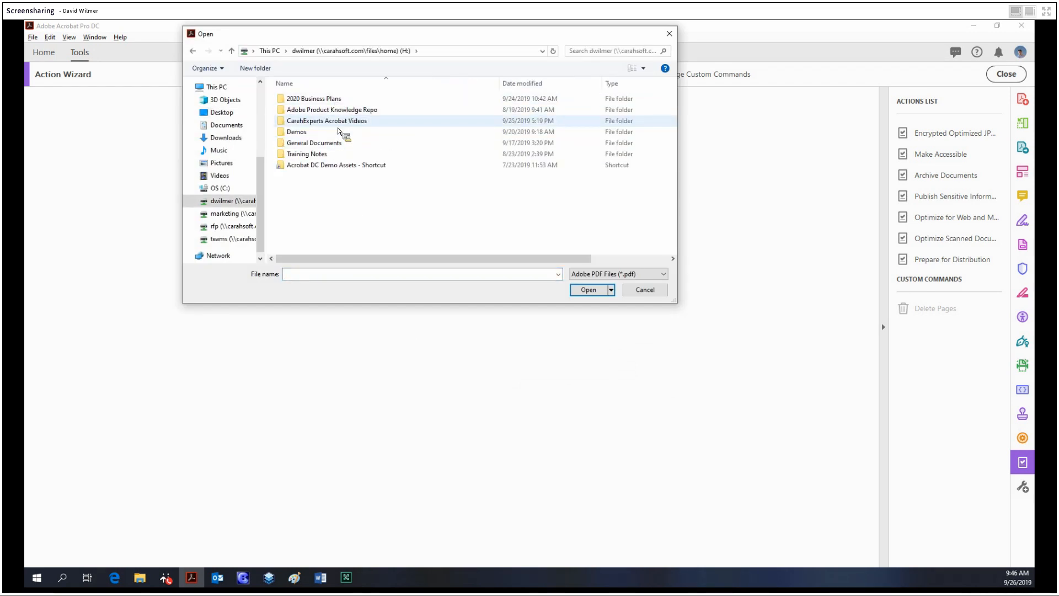
pyautogui.doubleClick(337, 132)
pyautogui.doubleClick(338, 100)
pyautogui.doubleClick(337, 111)
pyautogui.doubleClick(336, 121)
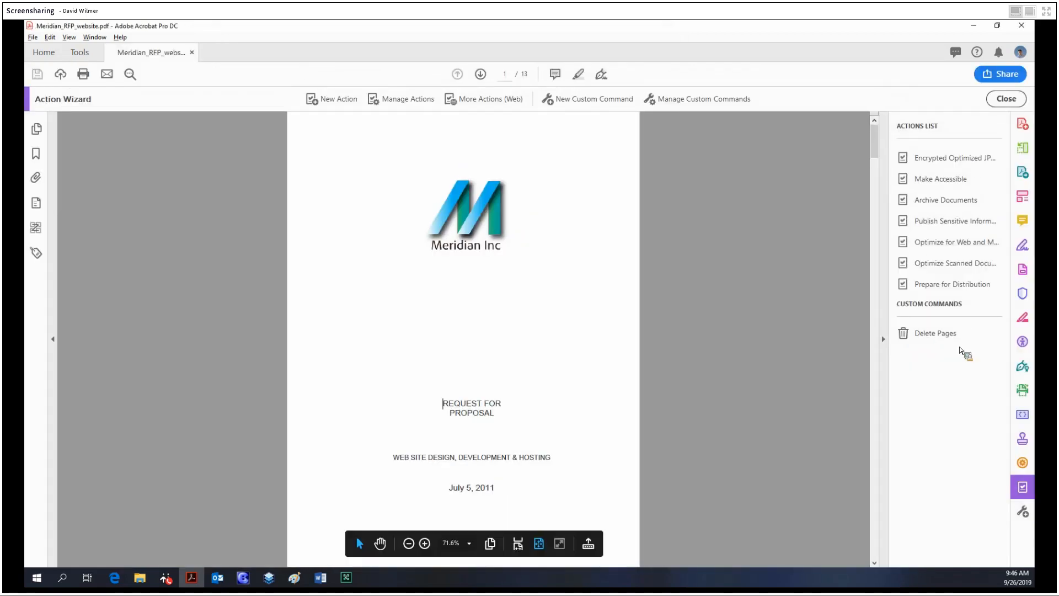
# Run the custom Delete Pages command to remove page 7 from the open document and dismiss the shared-file notice
pyautogui.click(943, 333)
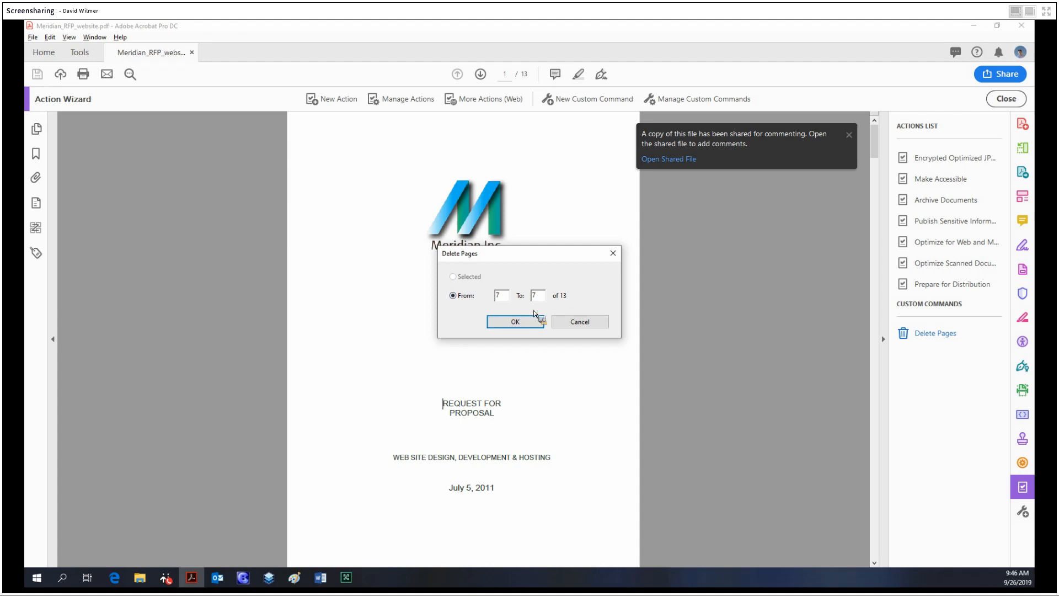
pyautogui.click(516, 323)
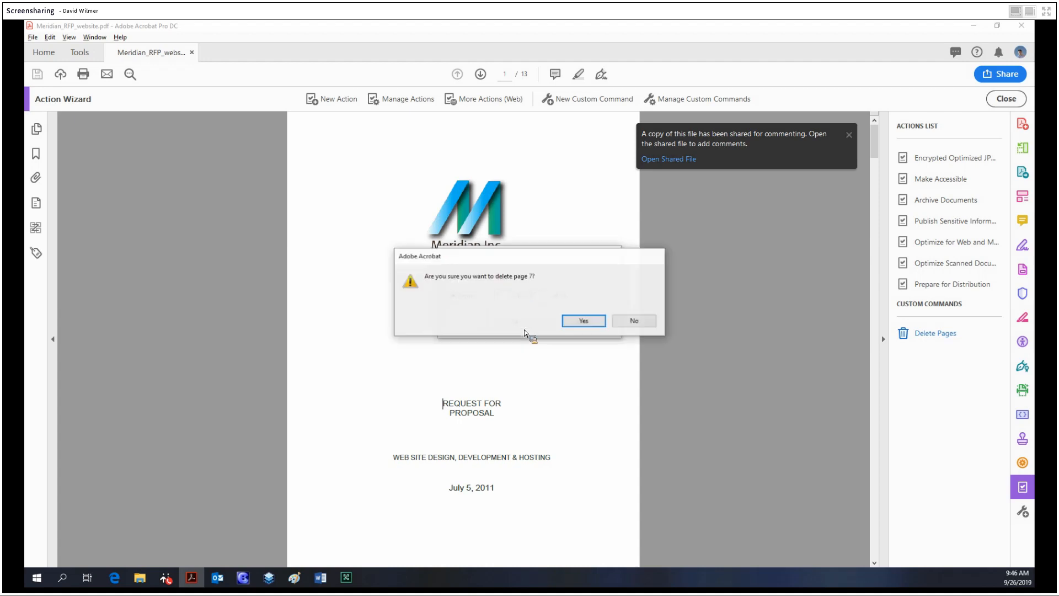
pyautogui.click(585, 321)
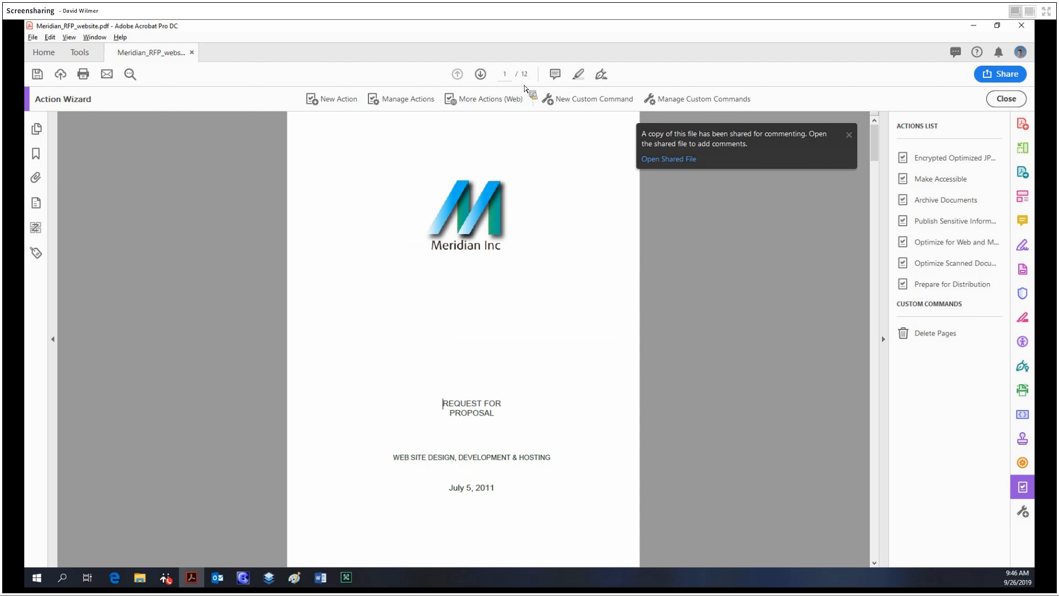
pyautogui.click(849, 137)
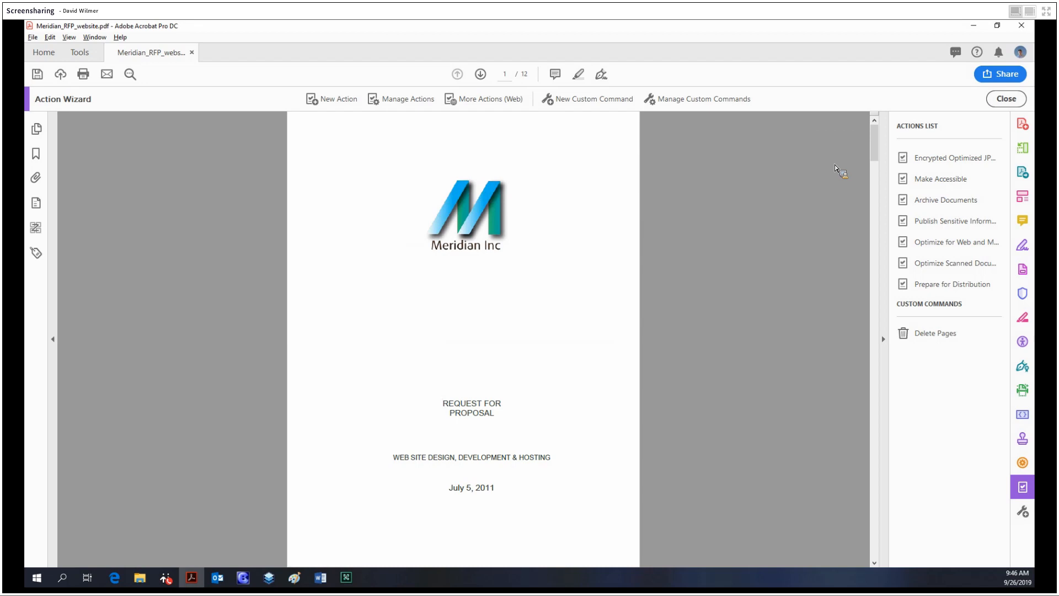
# Change the label and tool tip of the custom Delete Pages command to "Delete Page 7"
pyautogui.click(690, 98)
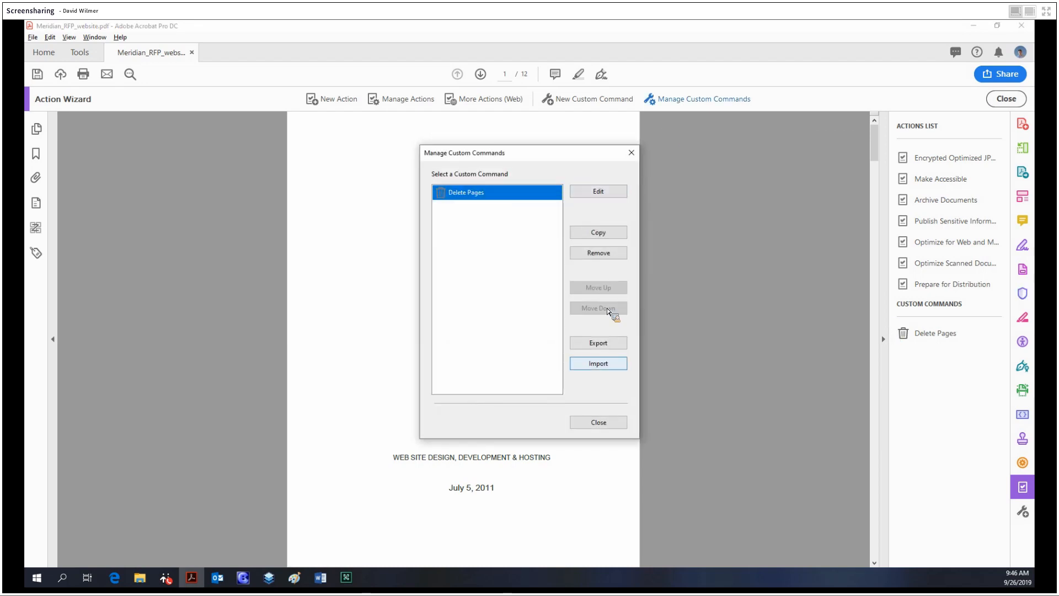
pyautogui.click(599, 191)
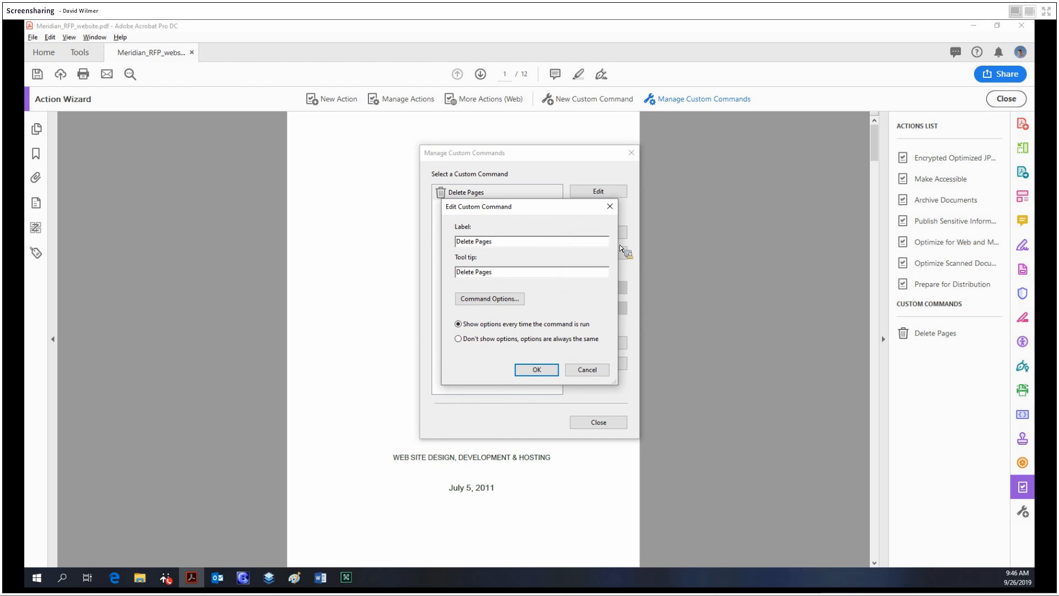
pyautogui.click(578, 273)
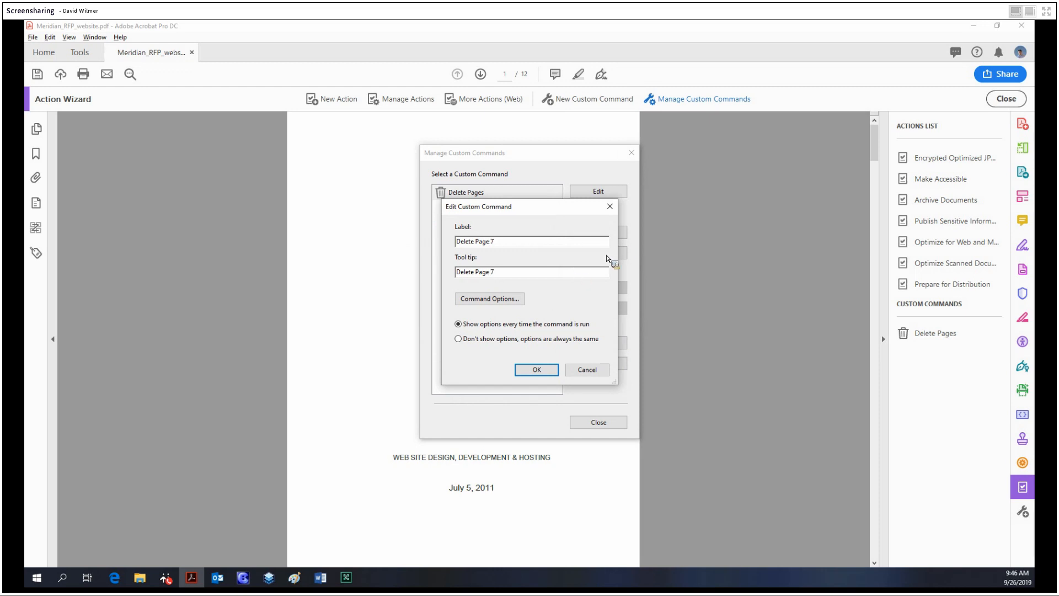
pyautogui.click(537, 370)
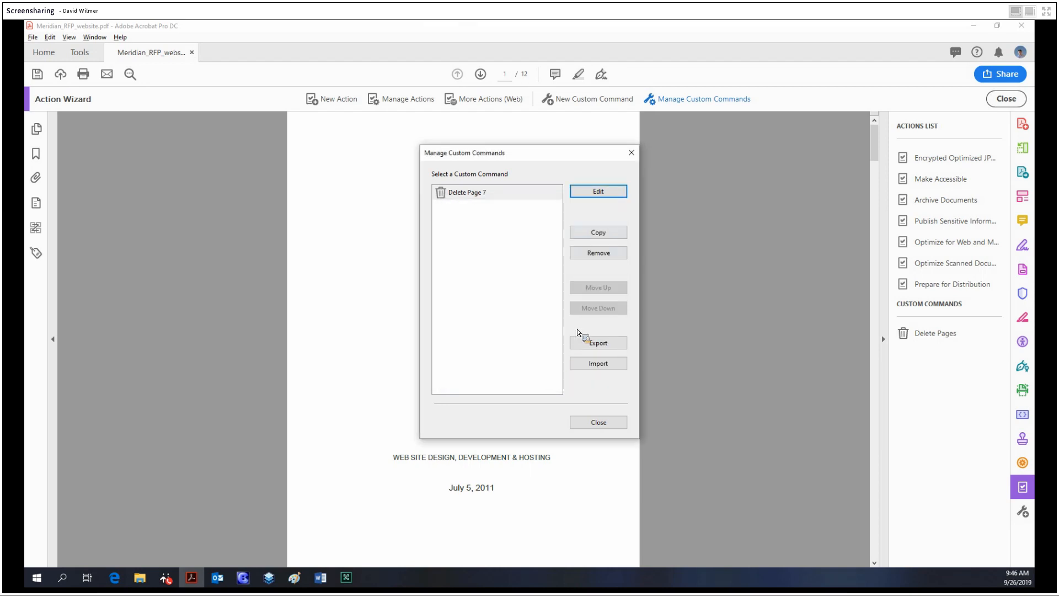
pyautogui.click(632, 152)
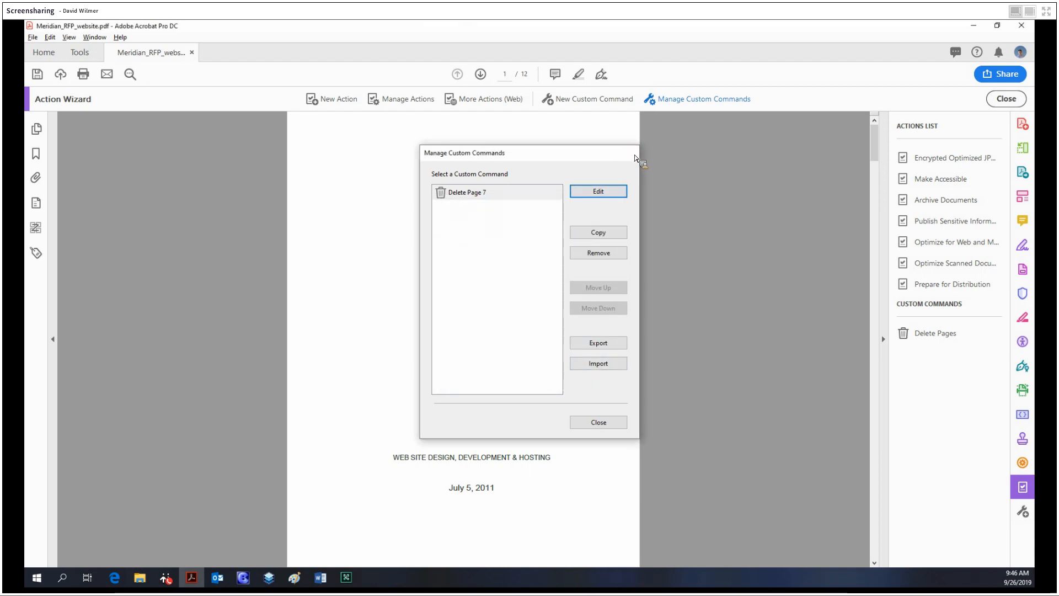
# Run the Delete Page 7 custom command on the document and confirm the deletion
pyautogui.click(924, 335)
pyautogui.click(508, 322)
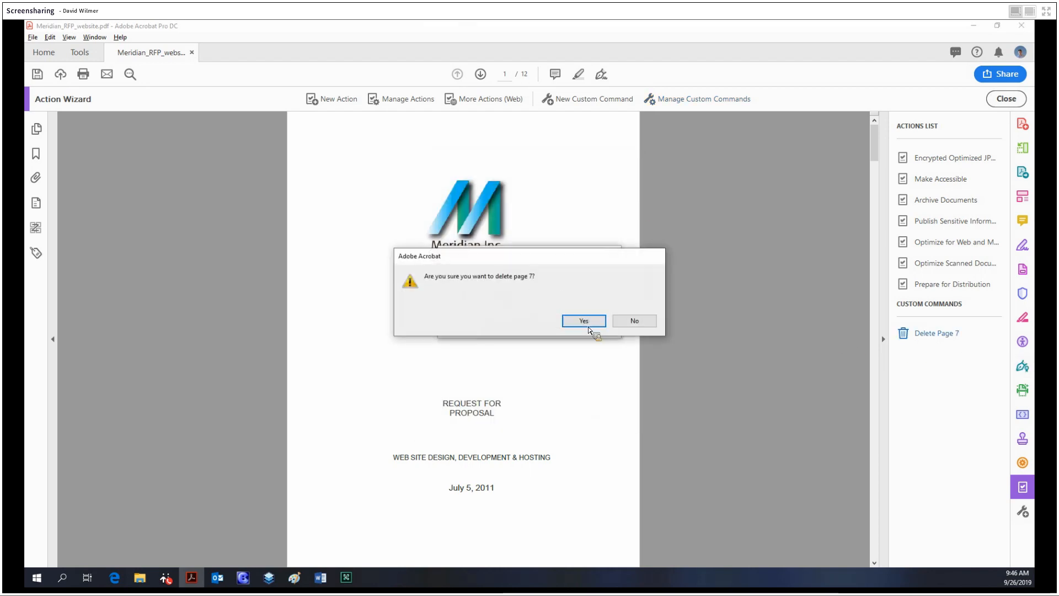
pyautogui.click(585, 322)
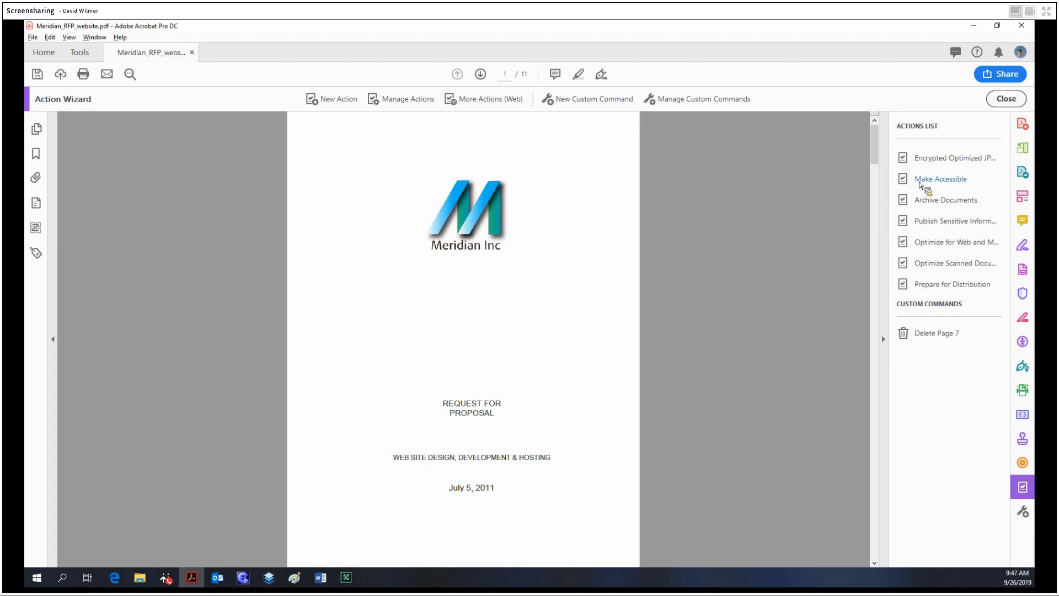
# Review the Make Accessible action's steps and its option for adding files to process, then exit the action without running it
pyautogui.moveTo(920, 185)
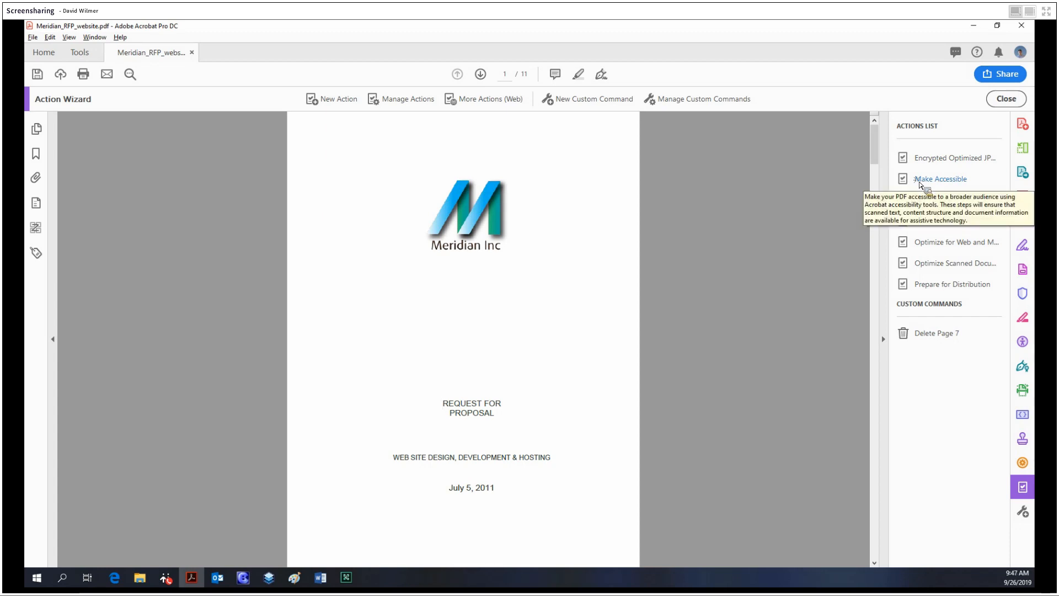
pyautogui.click(920, 182)
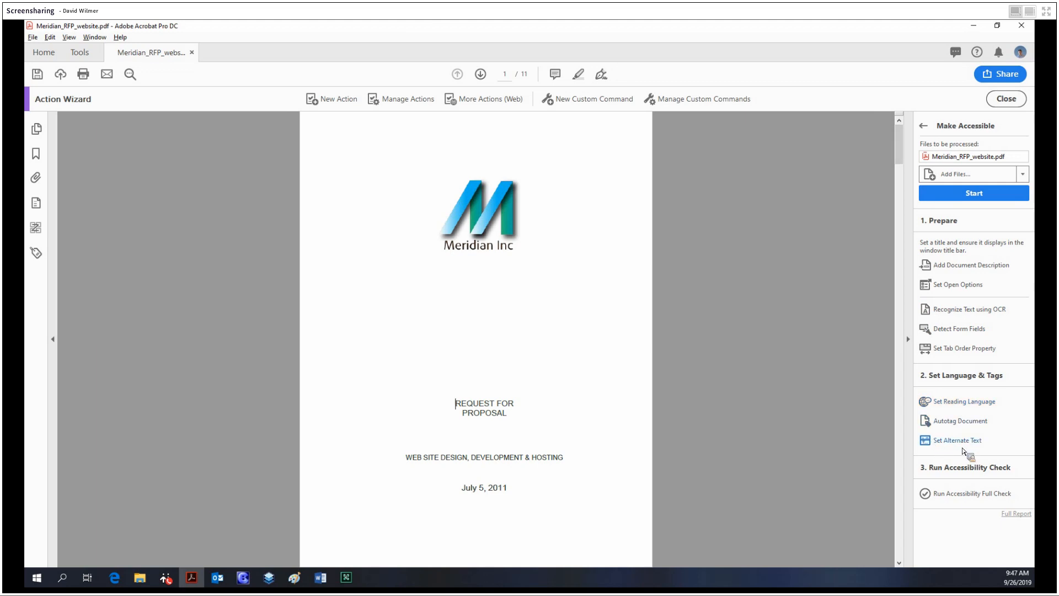
pyautogui.click(924, 126)
pyautogui.press('Tab')
pyautogui.press('Return')
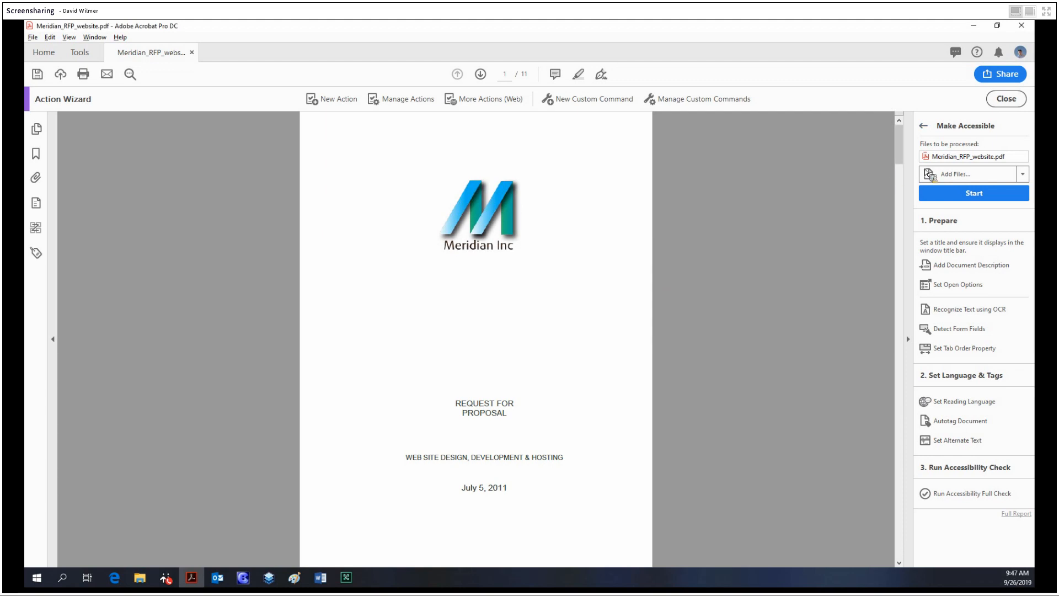
pyautogui.click(955, 174)
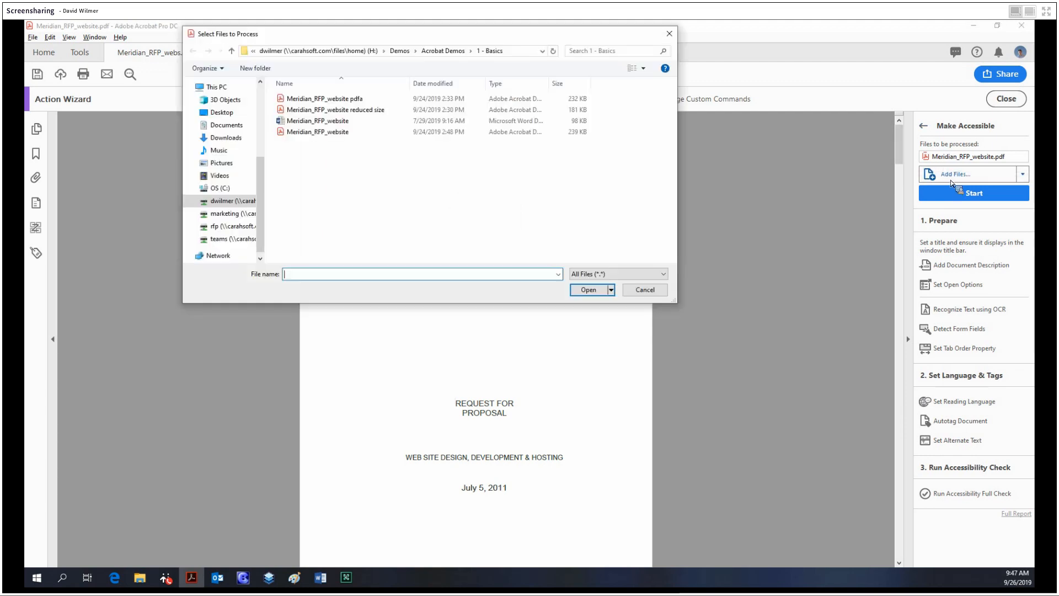
pyautogui.moveTo(472, 197); pyautogui.dragTo(424, 74)
pyautogui.click(642, 290)
pyautogui.click(923, 126)
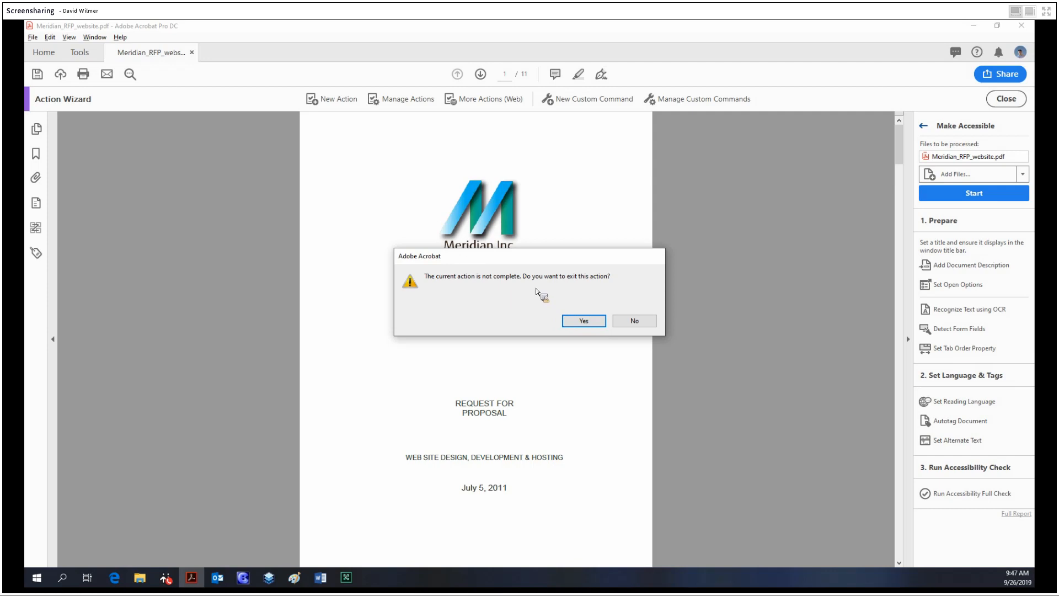
pyautogui.click(602, 323)
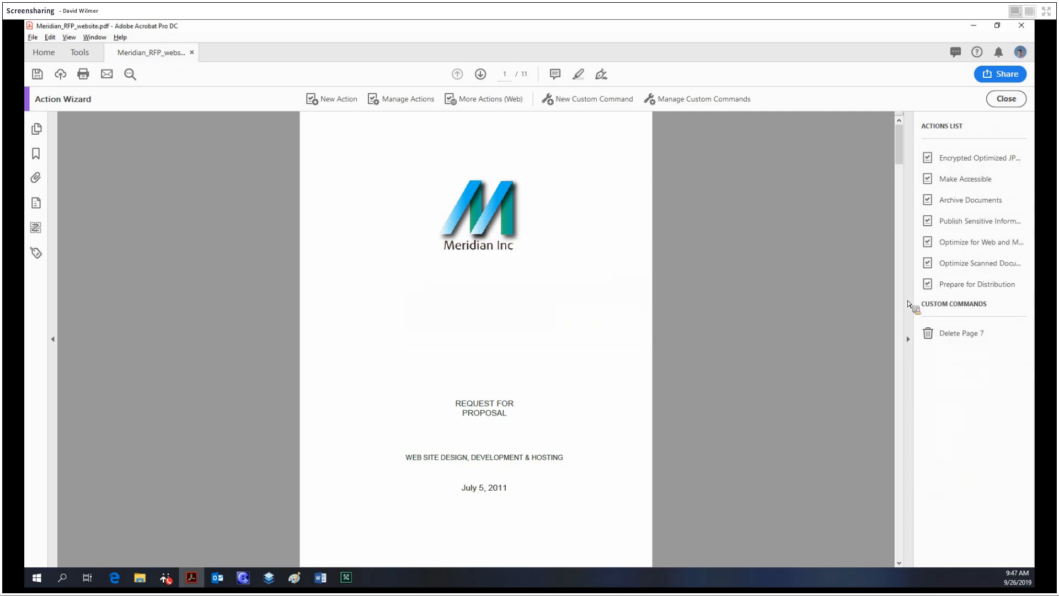
# Review the Archive Documents action's steps and Save As choices, then exit the action without running it
pyautogui.click(977, 201)
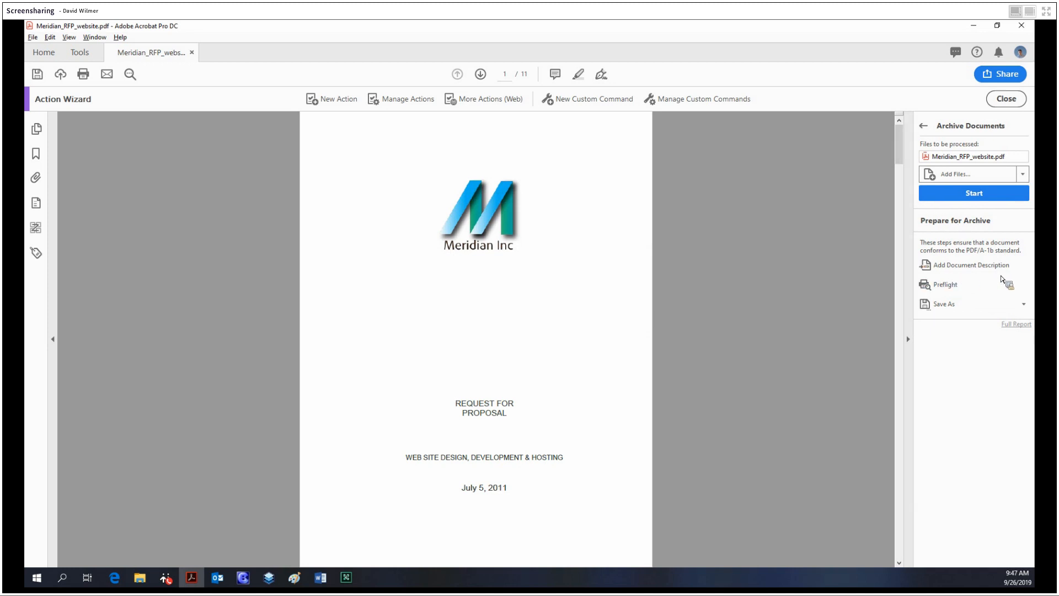
pyautogui.click(965, 306)
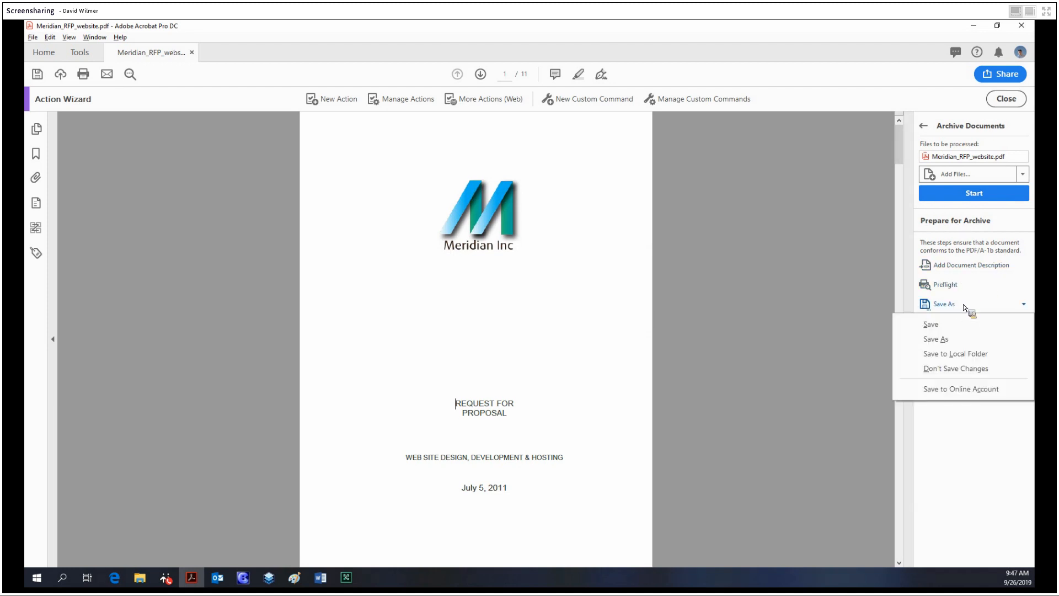
pyautogui.click(965, 307)
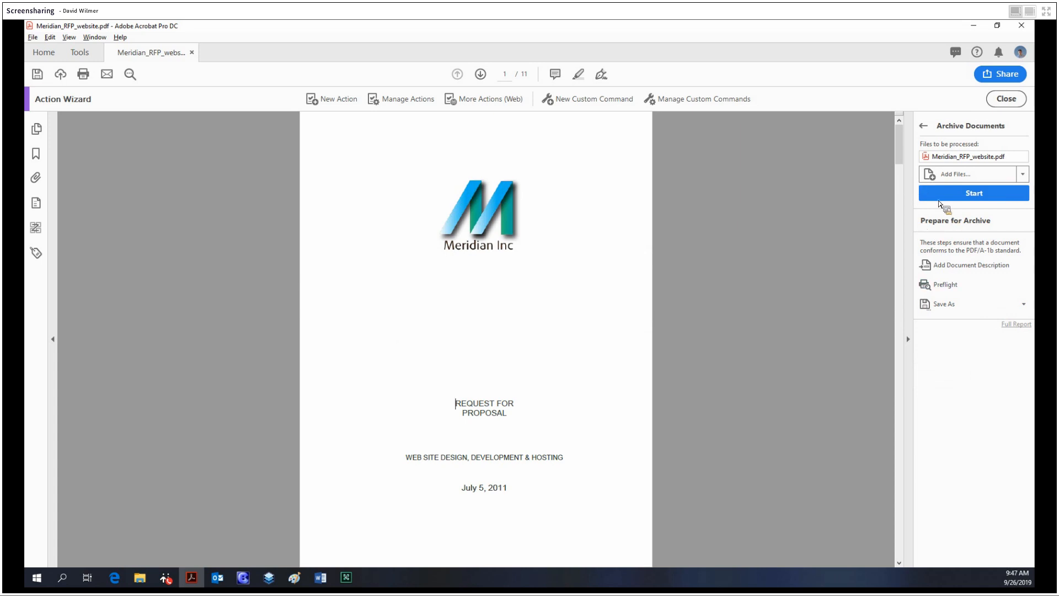
pyautogui.click(924, 126)
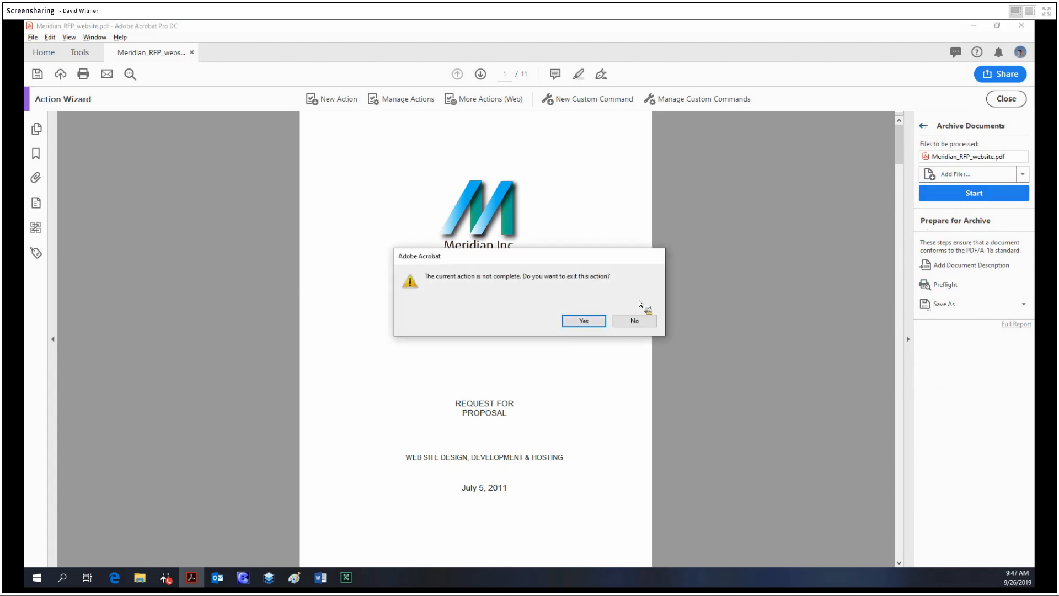
pyautogui.press('Return')
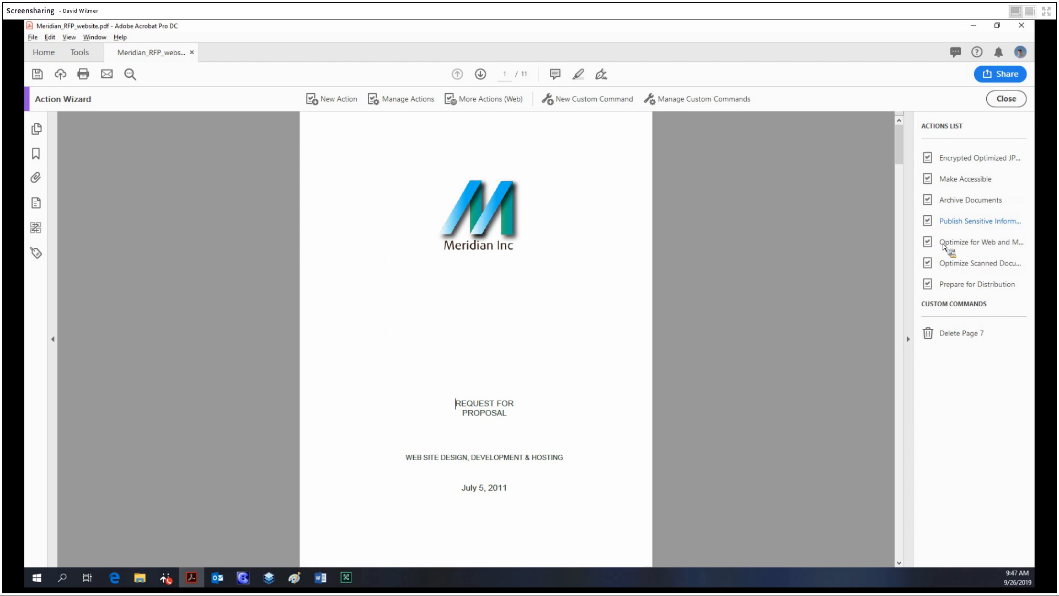
# Review the redaction, password protection and save steps of the Publish Sensitive Information action, then exit it
pyautogui.click(976, 222)
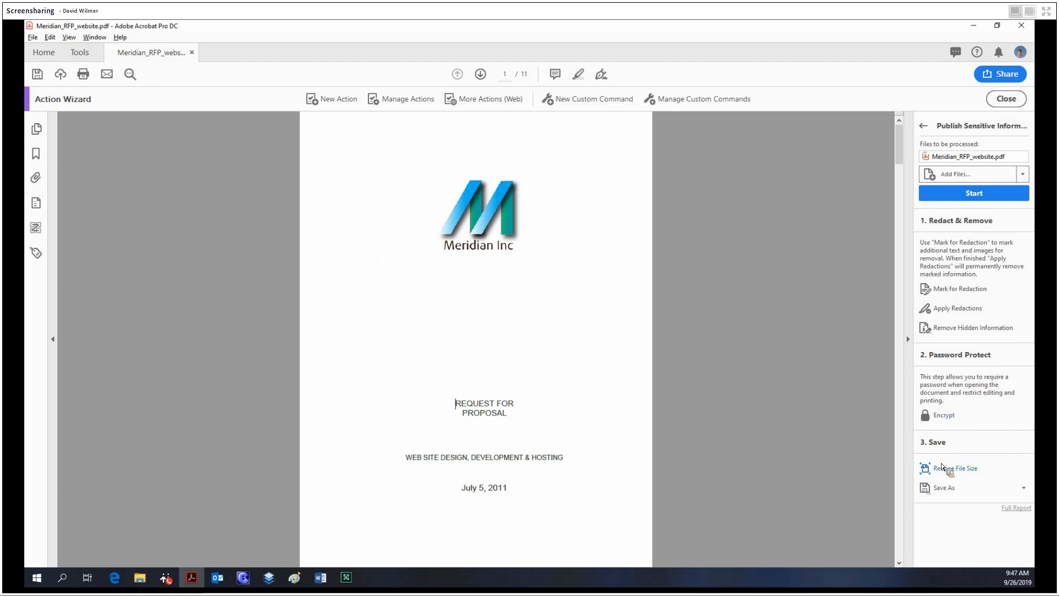
pyautogui.click(927, 129)
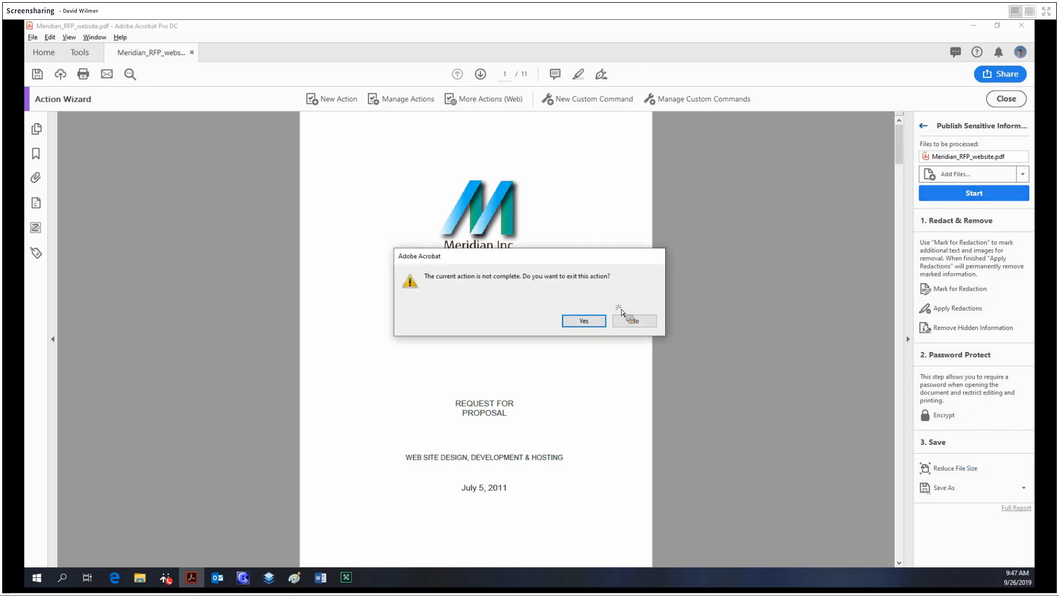
pyautogui.click(616, 318)
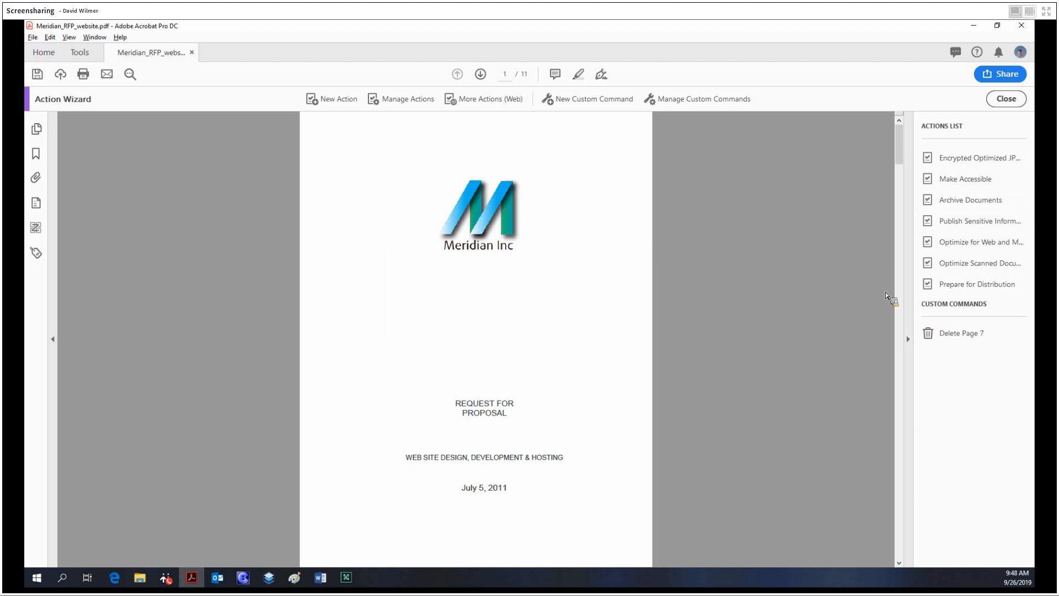
# Return to the full tools overview and look at the Customize category containing Action Wizard
pyautogui.moveTo(899, 157)
pyautogui.mouseDown()
pyautogui.moveTo(900, 197)
pyautogui.moveTo(902, 152)
pyautogui.mouseUp()
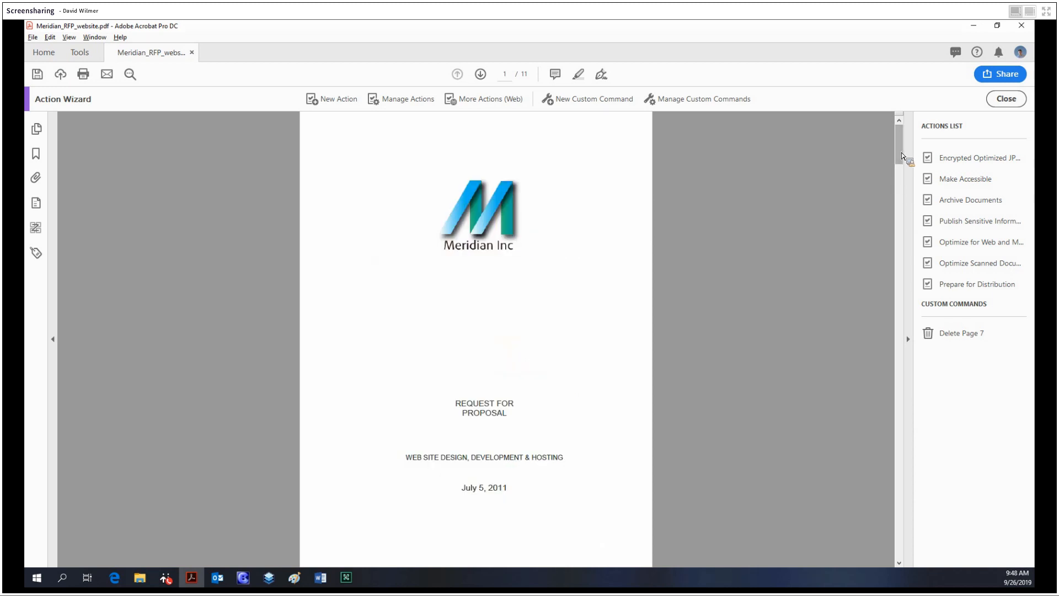
pyautogui.click(91, 59)
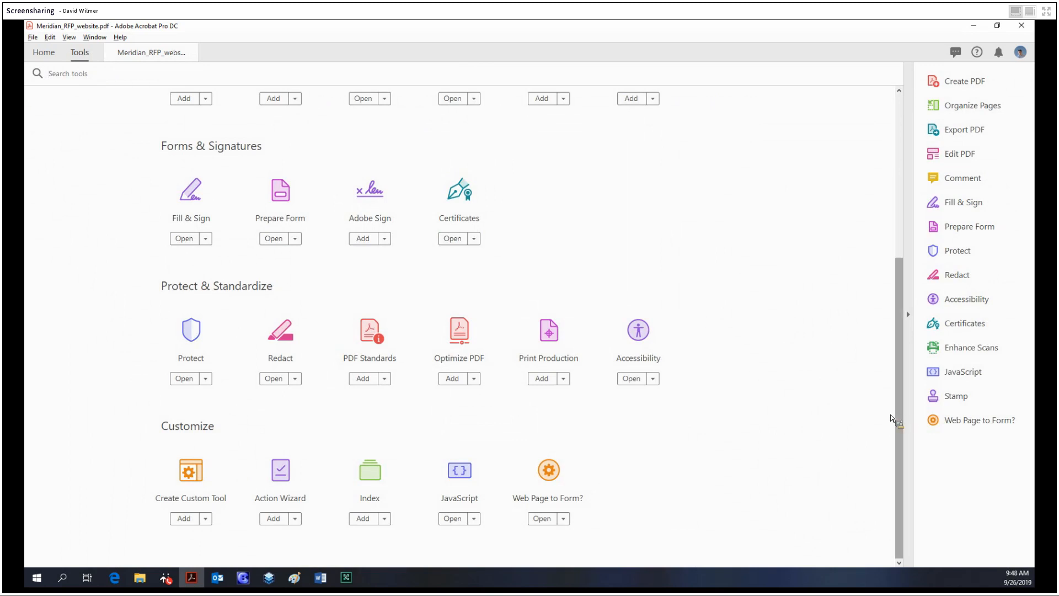
pyautogui.hotkey('alt', 'Tab')
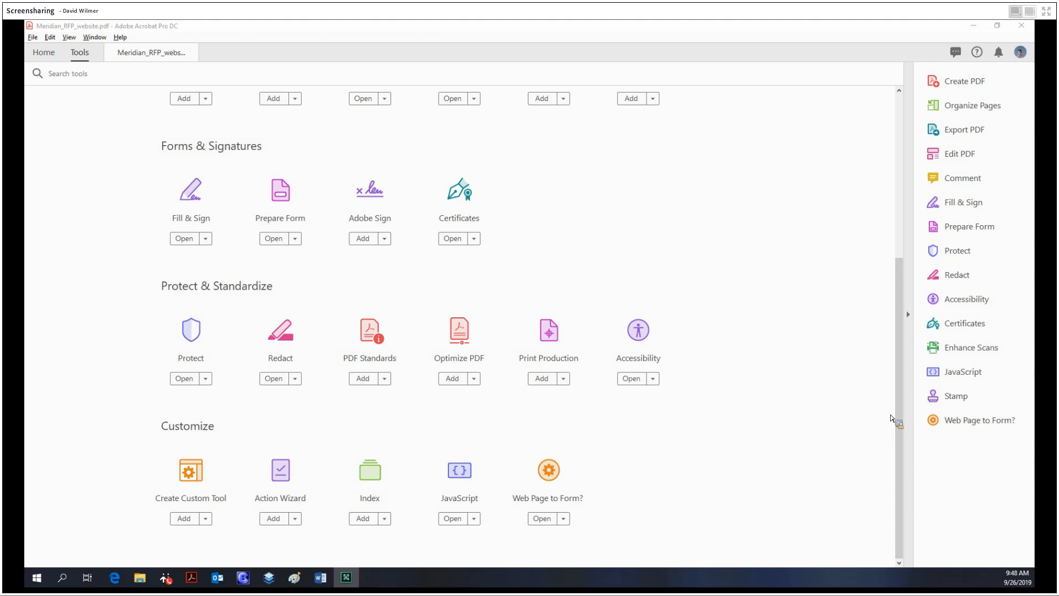